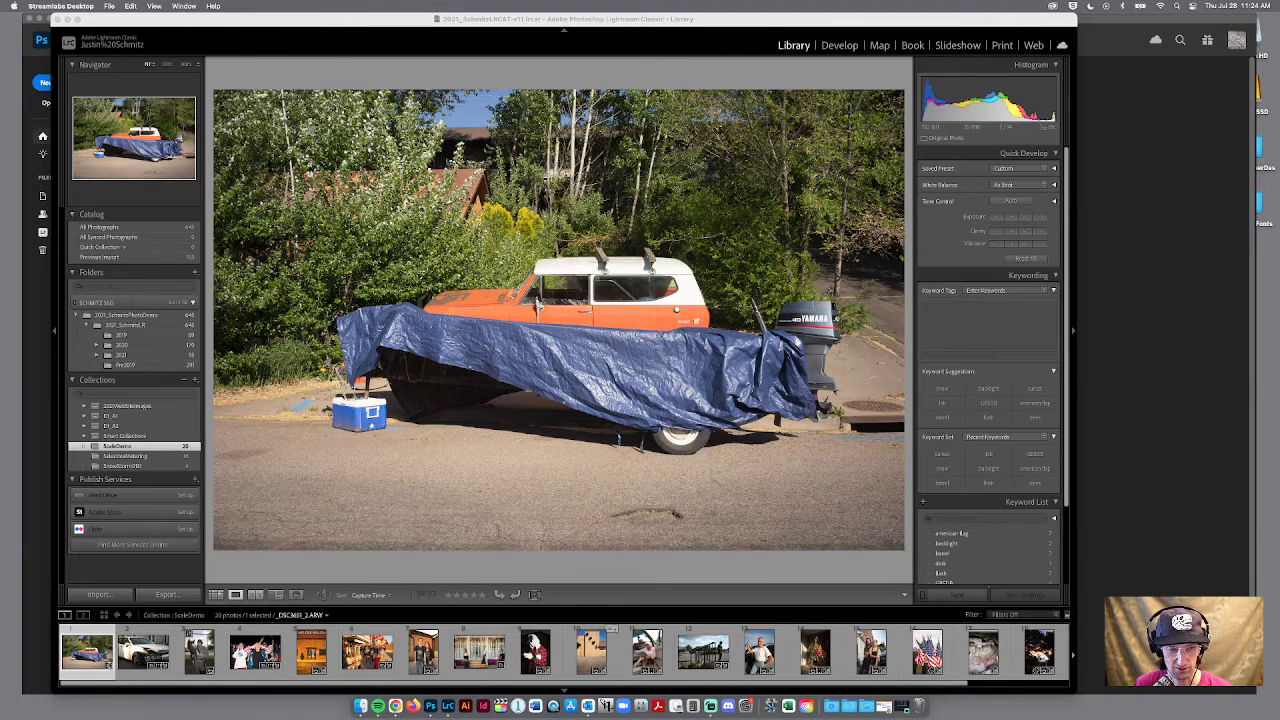
Select all photos in the ScaleDemo collection and bring up the export settings for them
scroll(177, 652, "right", 3)
scroll(211, 659, "left", 3)
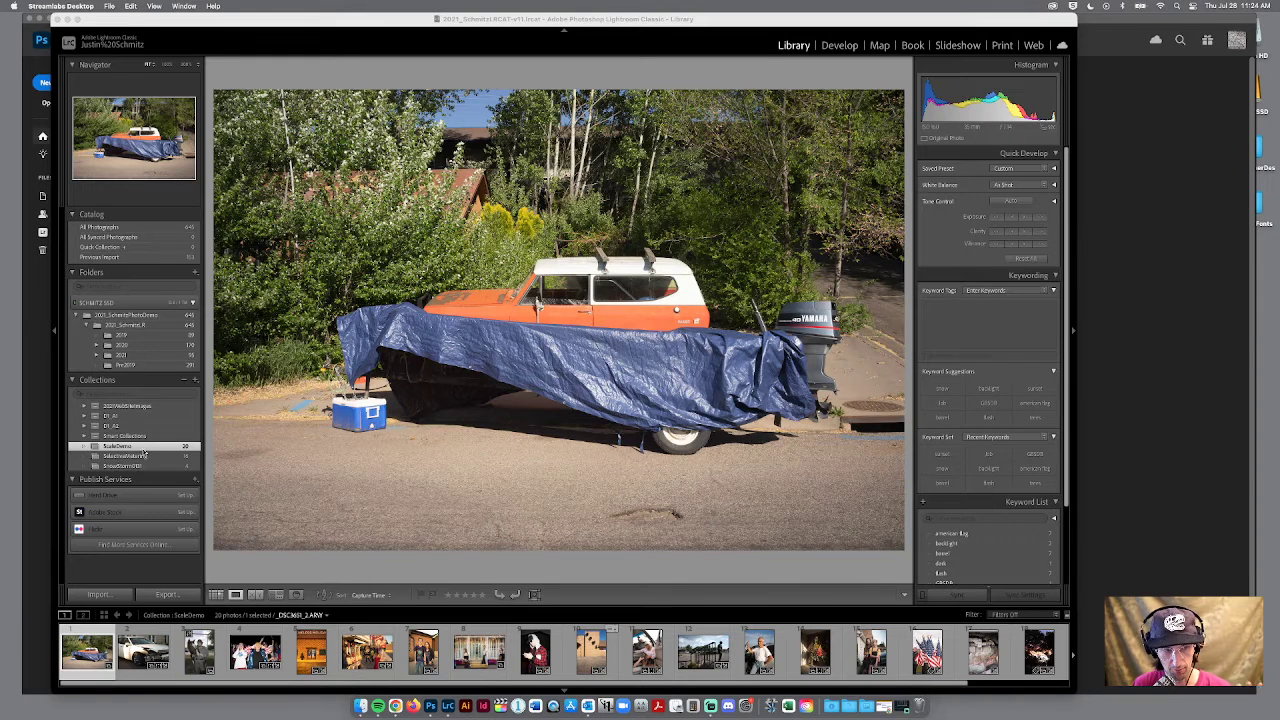
left_click(86, 652)
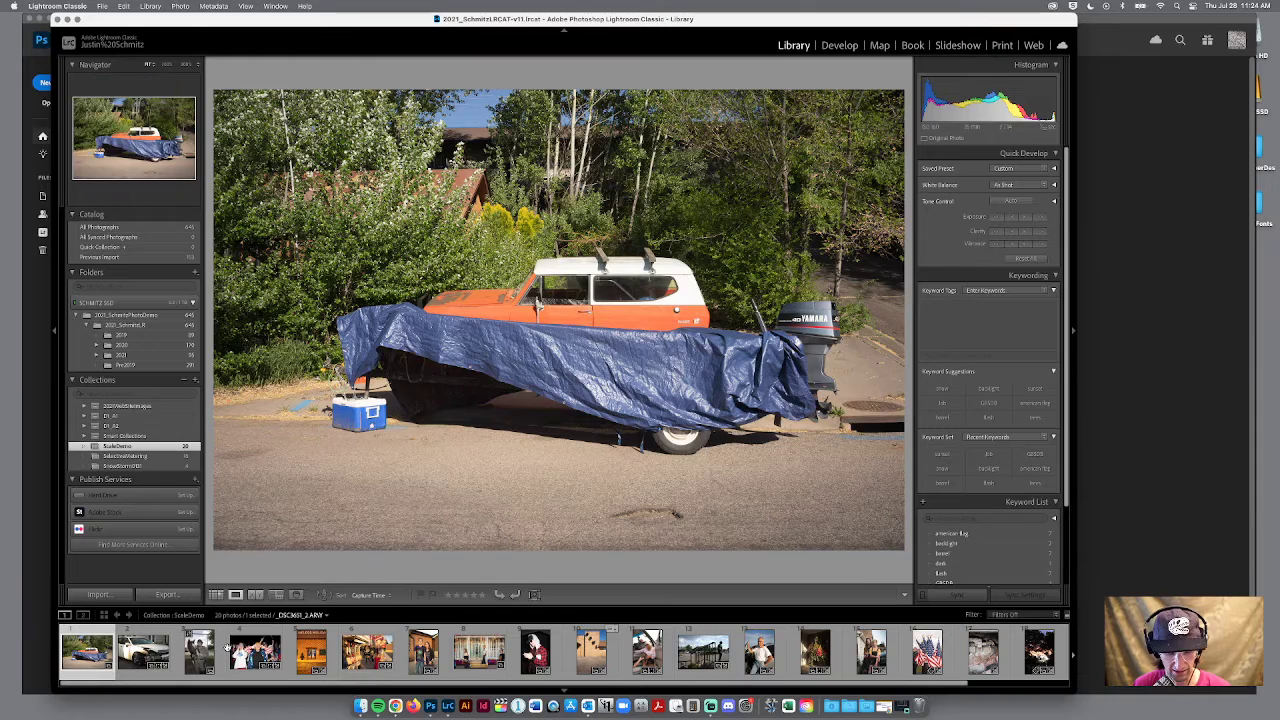
key("super+a")
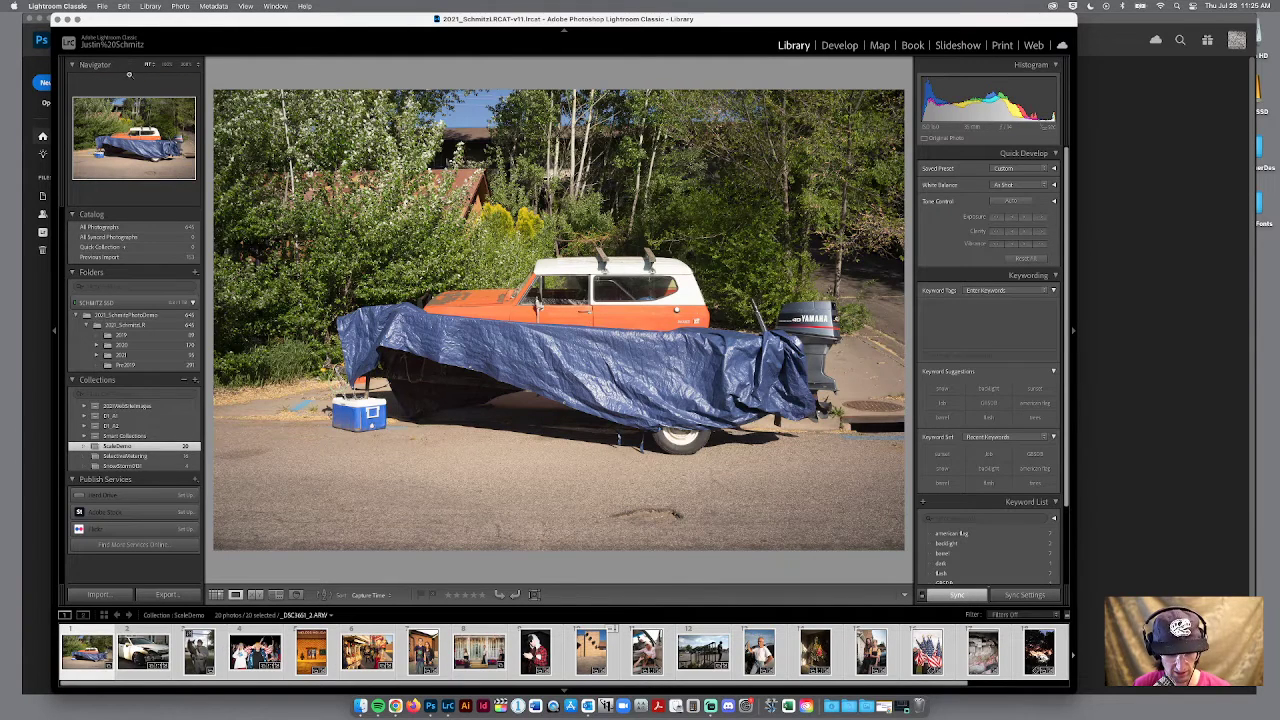
left_click(106, 5)
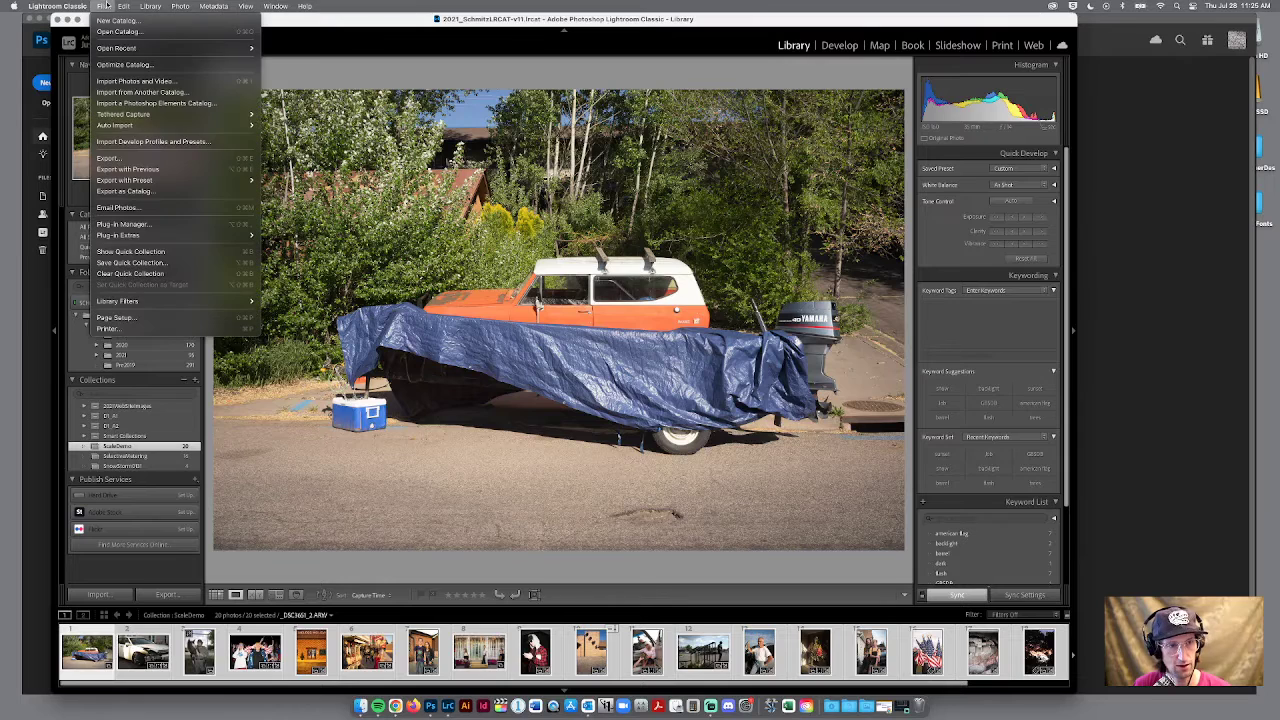
left_click(120, 157)
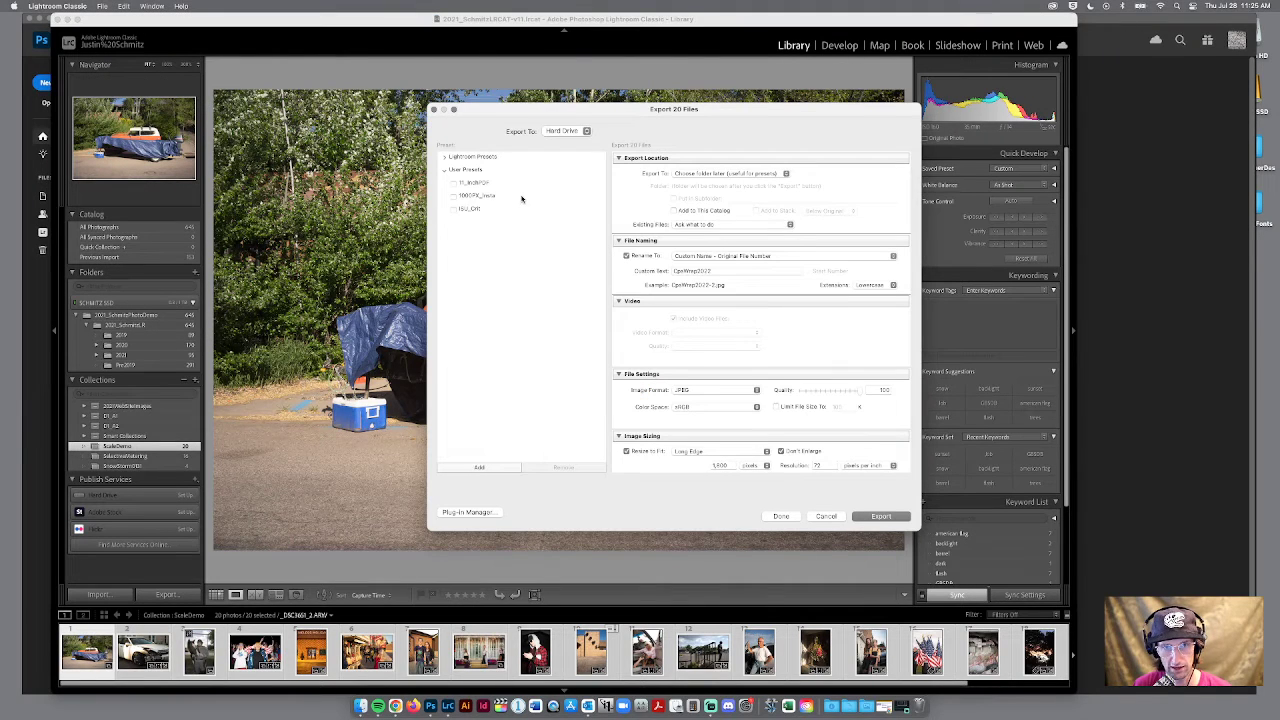
left_click_drag(805, 113, 759, 101)
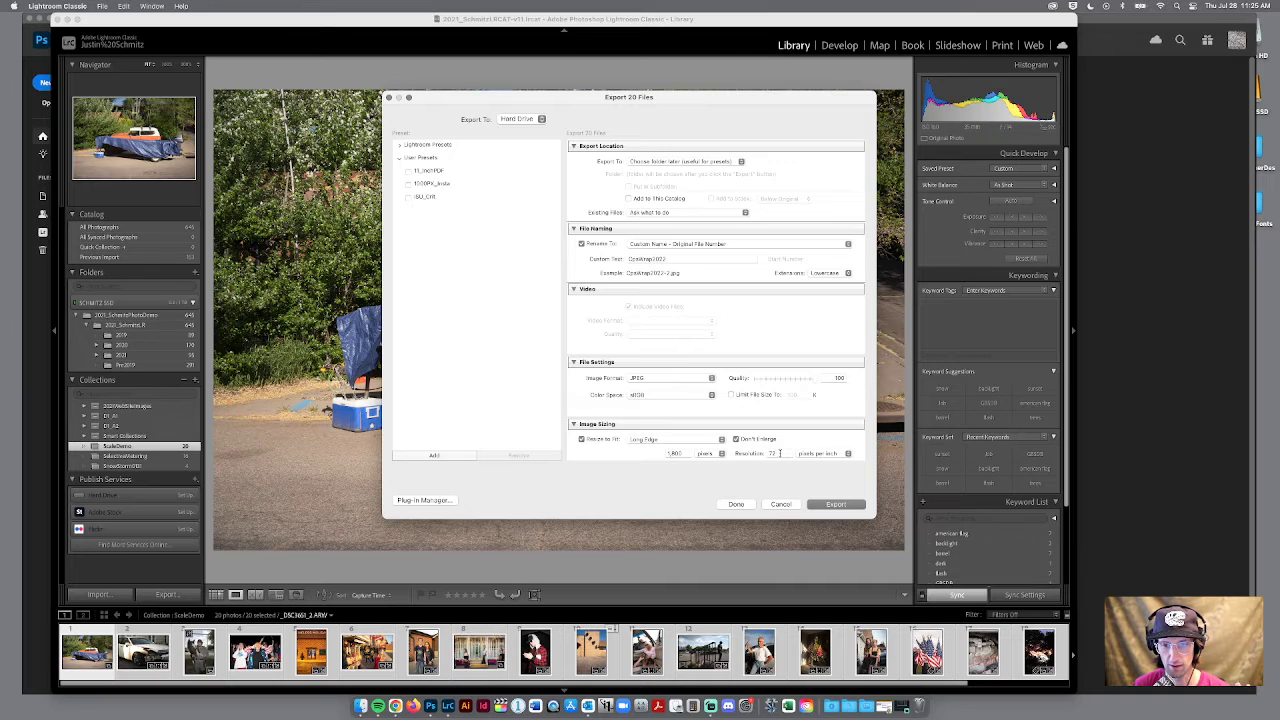
Set the custom text for the exported file names to MultiImageDemo
left_click_drag(669, 259, 610, 259)
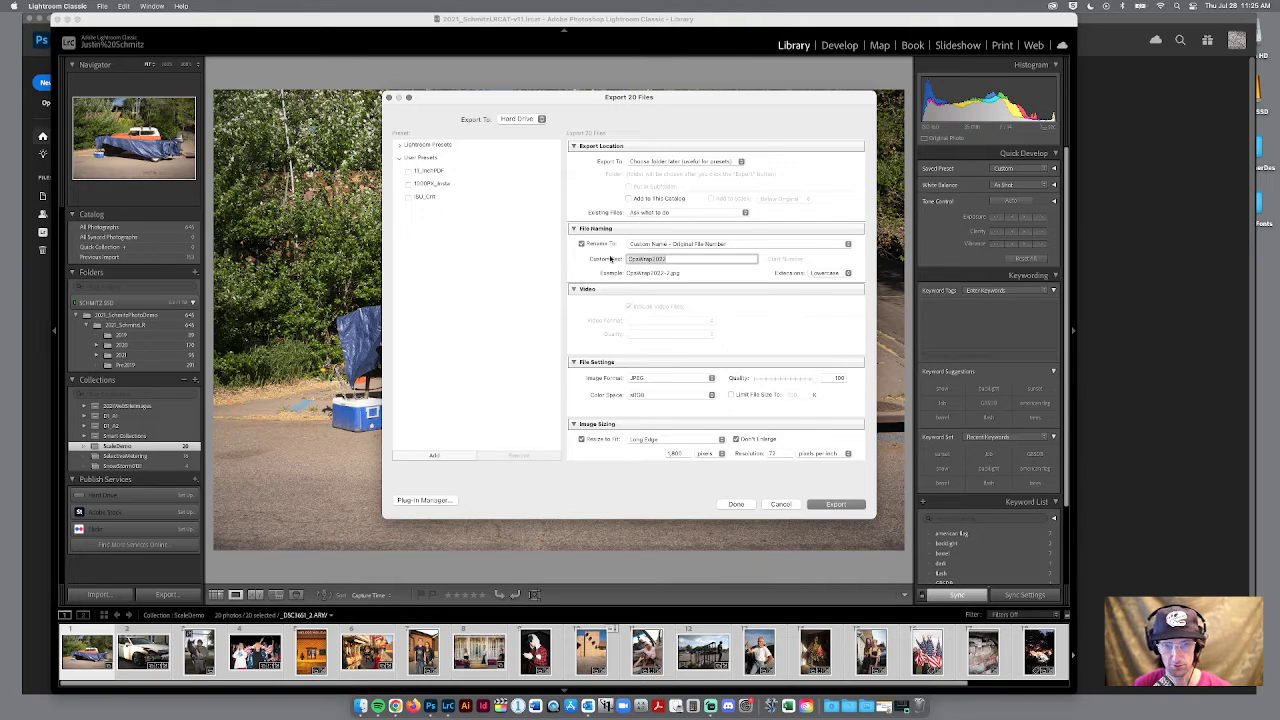
type("My")
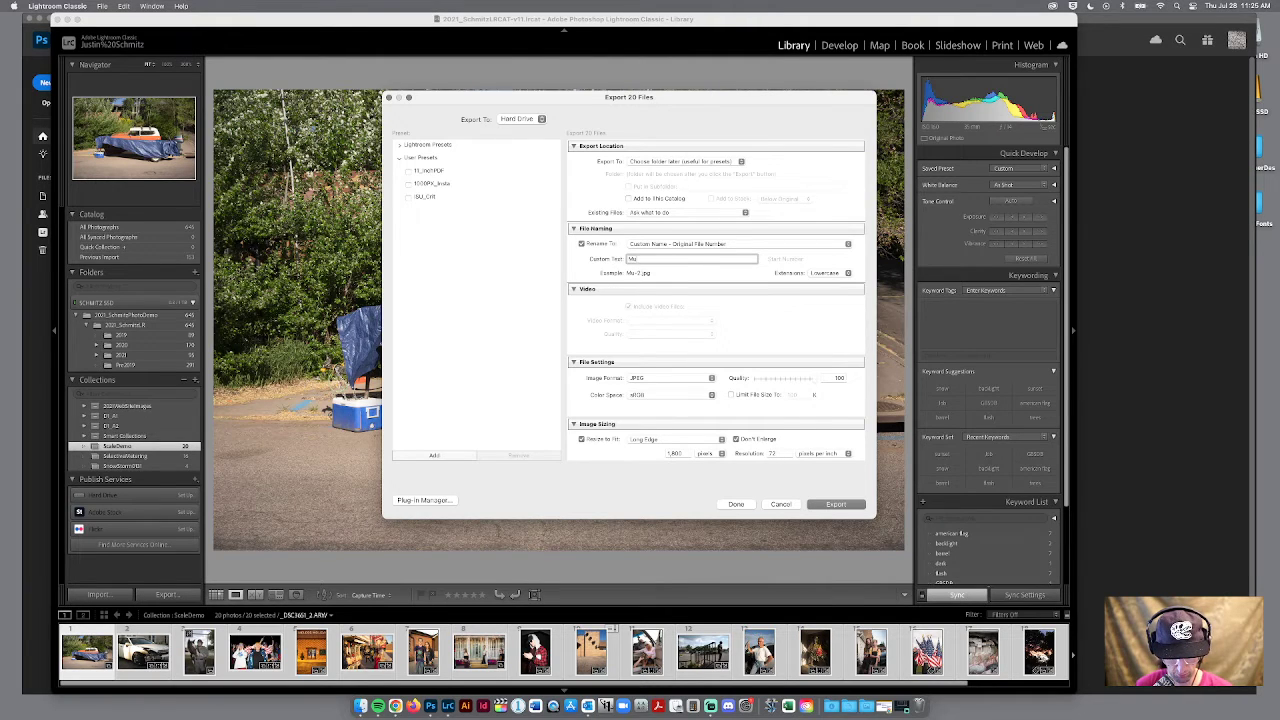
type("Ph")
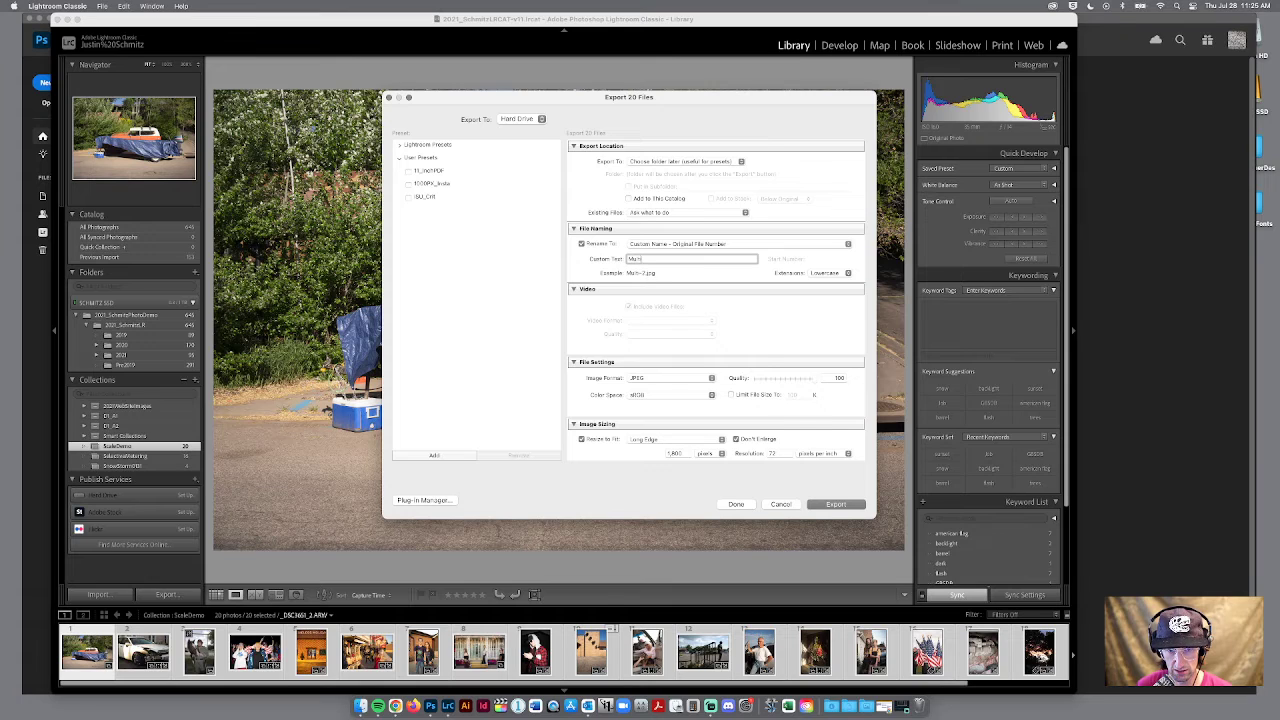
type("otoDemo")
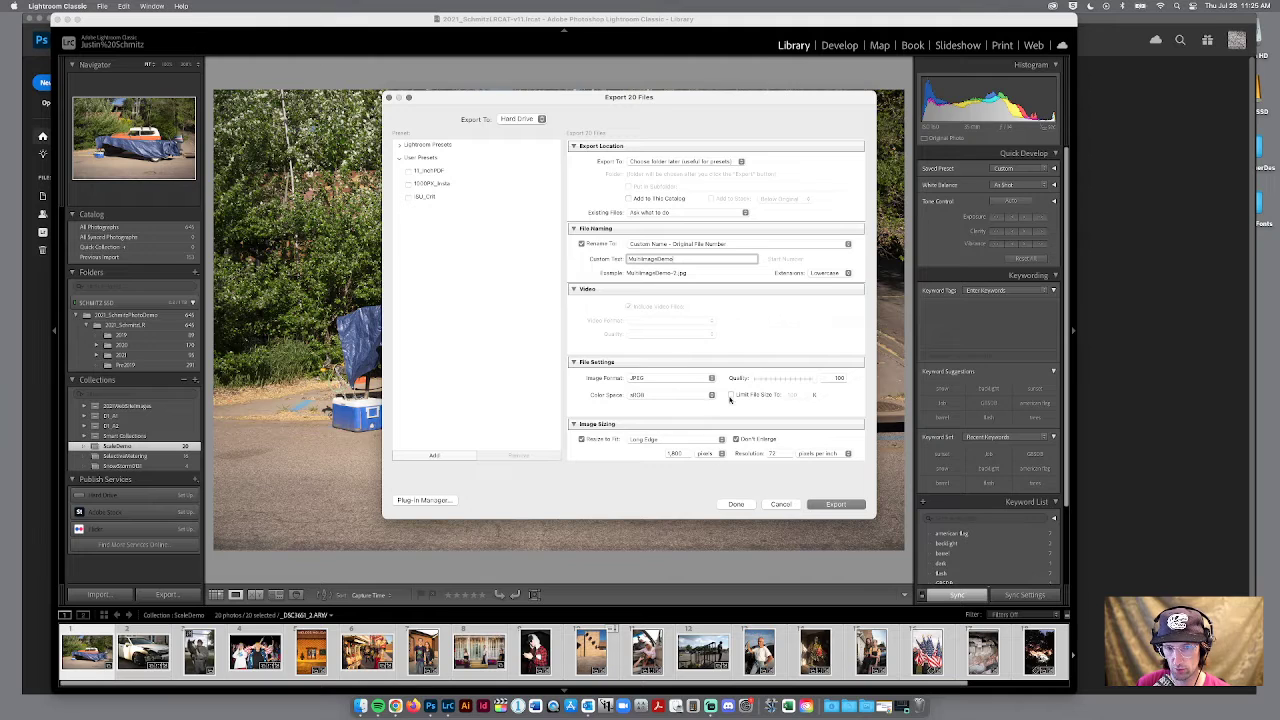
Set the export resolution to 180 pixels per inch and the long edge to 1200 pixels
scroll(795, 402, "down", 4)
left_click(780, 375)
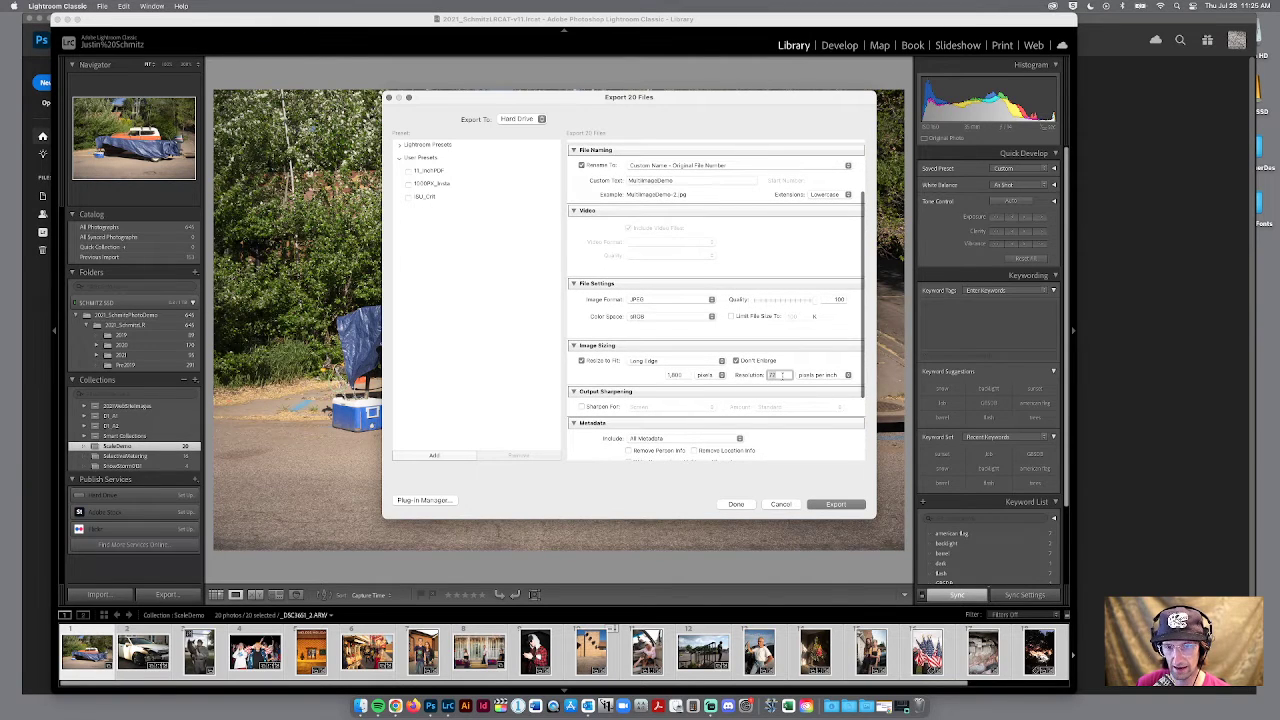
type("180")
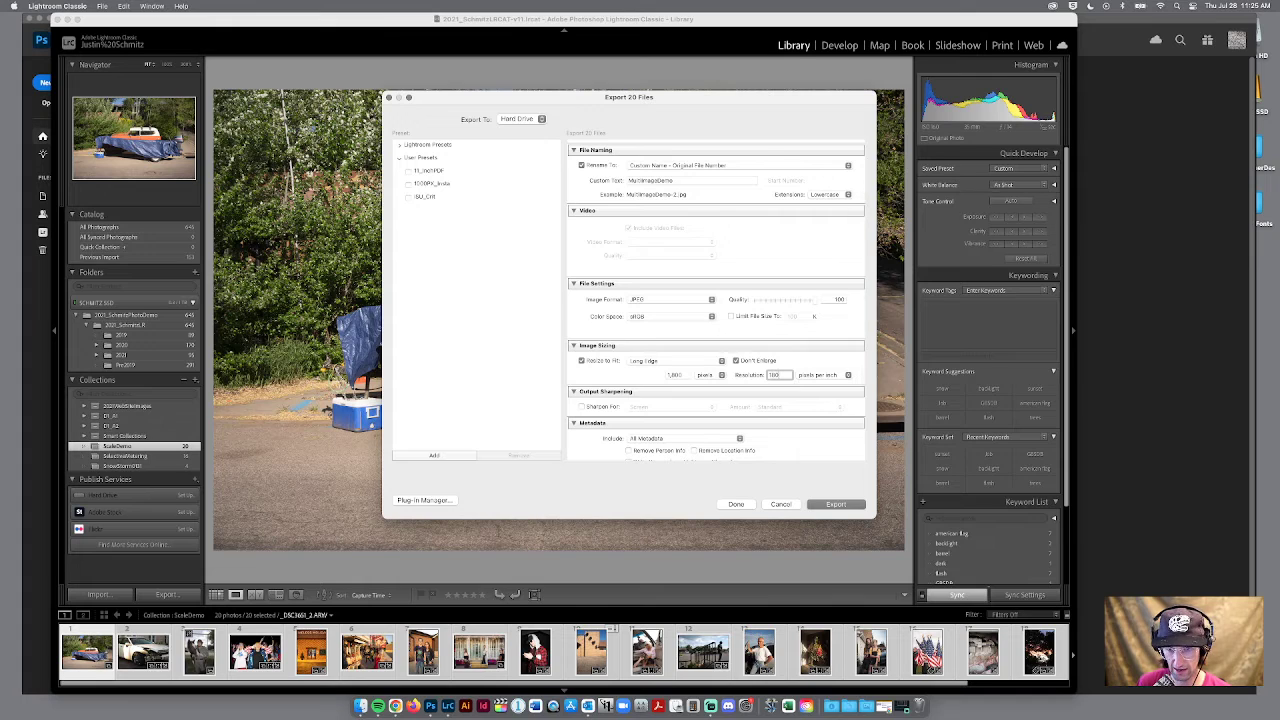
left_click(685, 375)
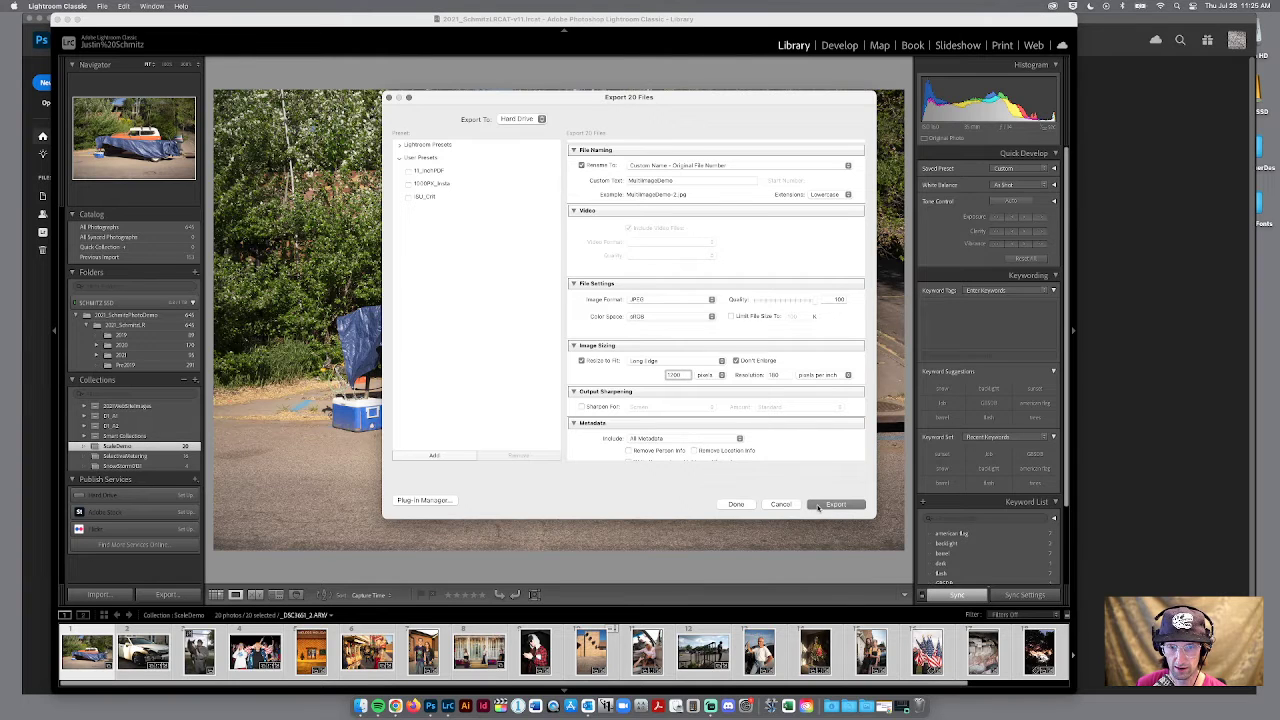
scroll(652, 205, "up", 3)
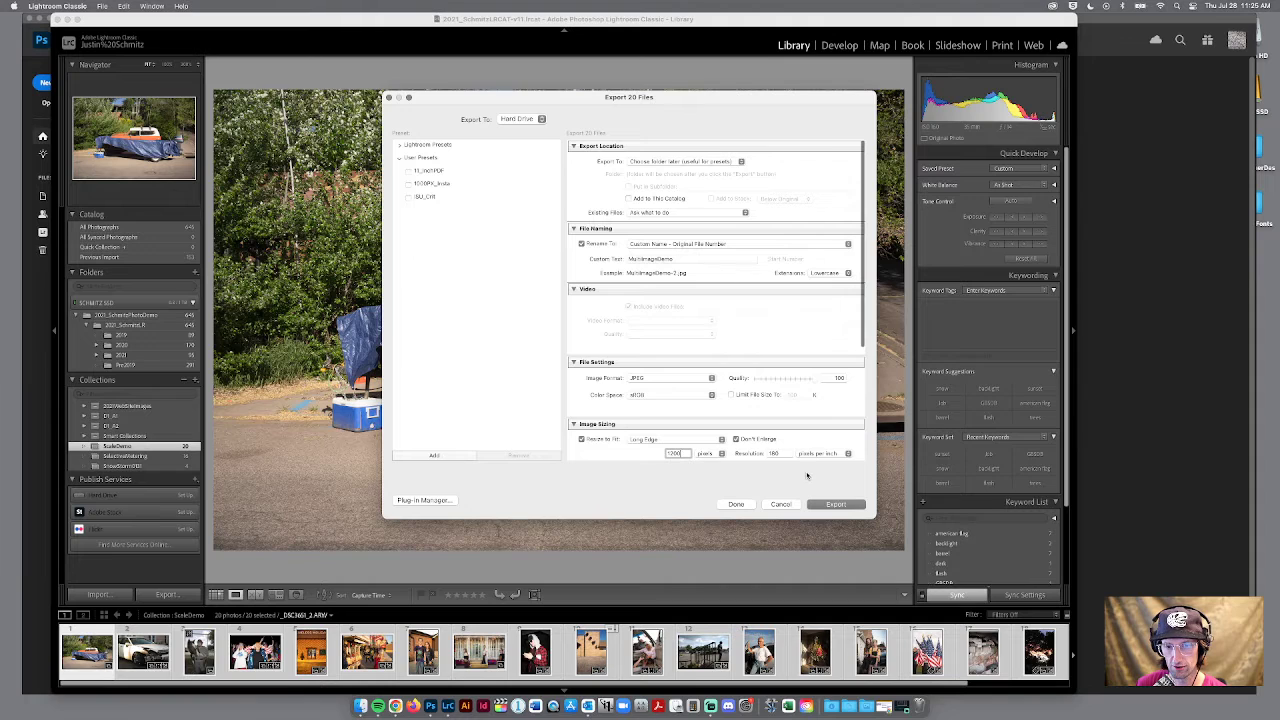
scroll(804, 417, "down", 5)
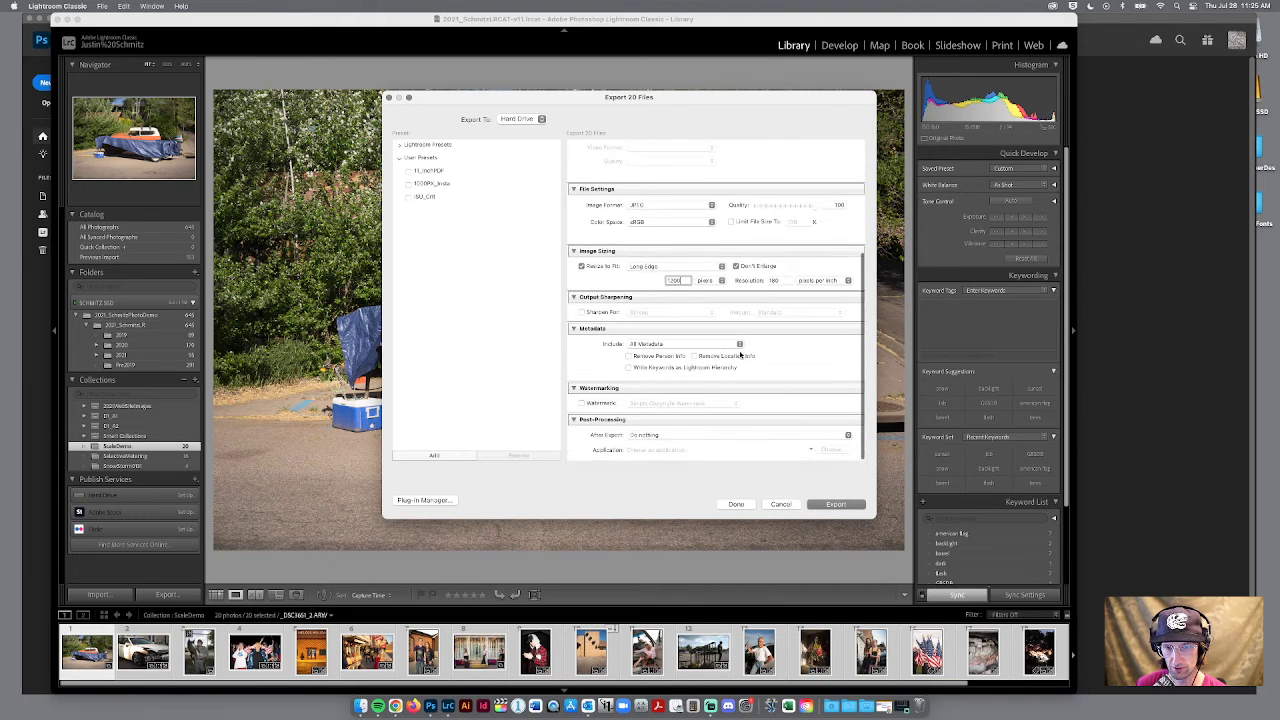
Export the photos into a new Desktop folder named ScaleMultiImageDemo
left_click(833, 505)
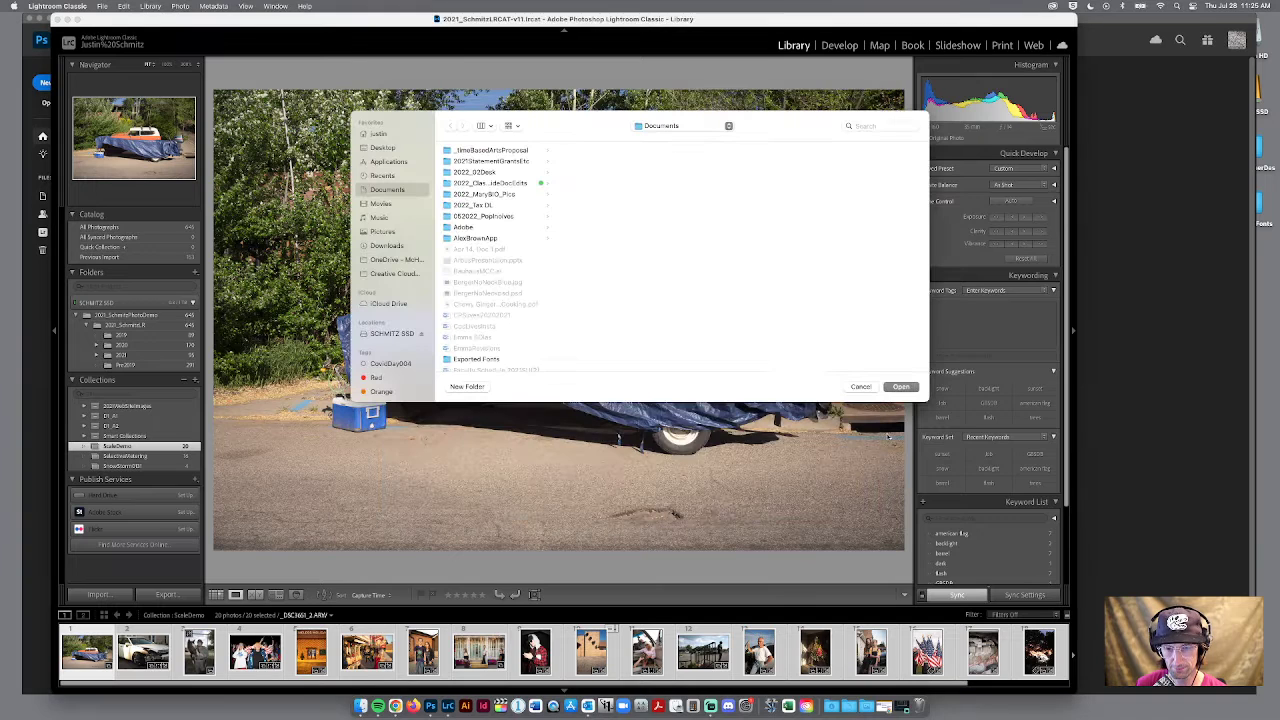
left_click(382, 150)
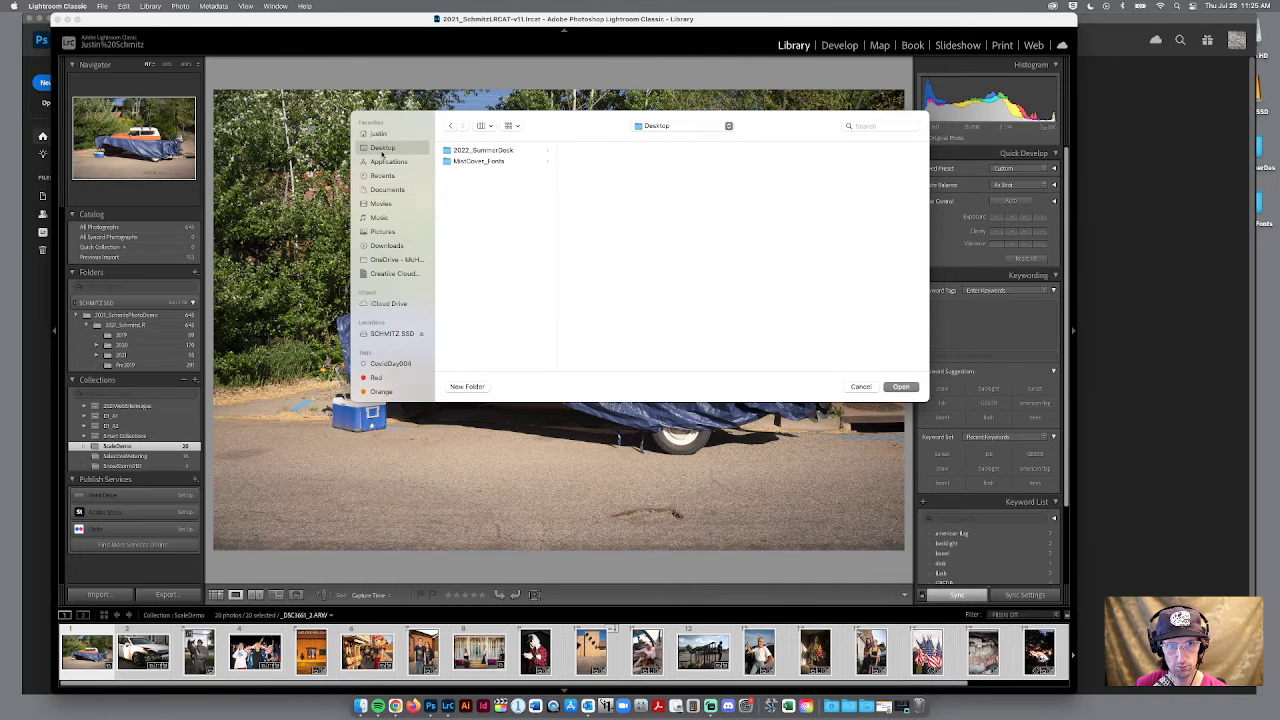
left_click(467, 386)
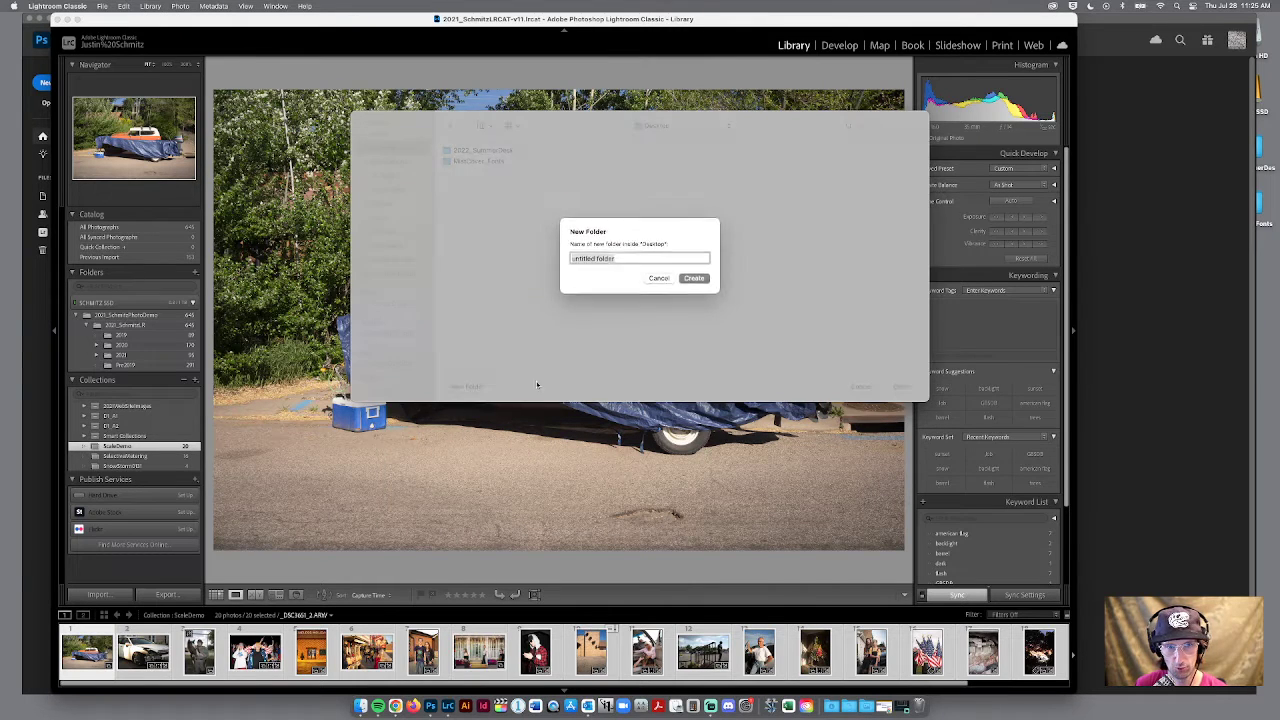
type("ScaleMu")
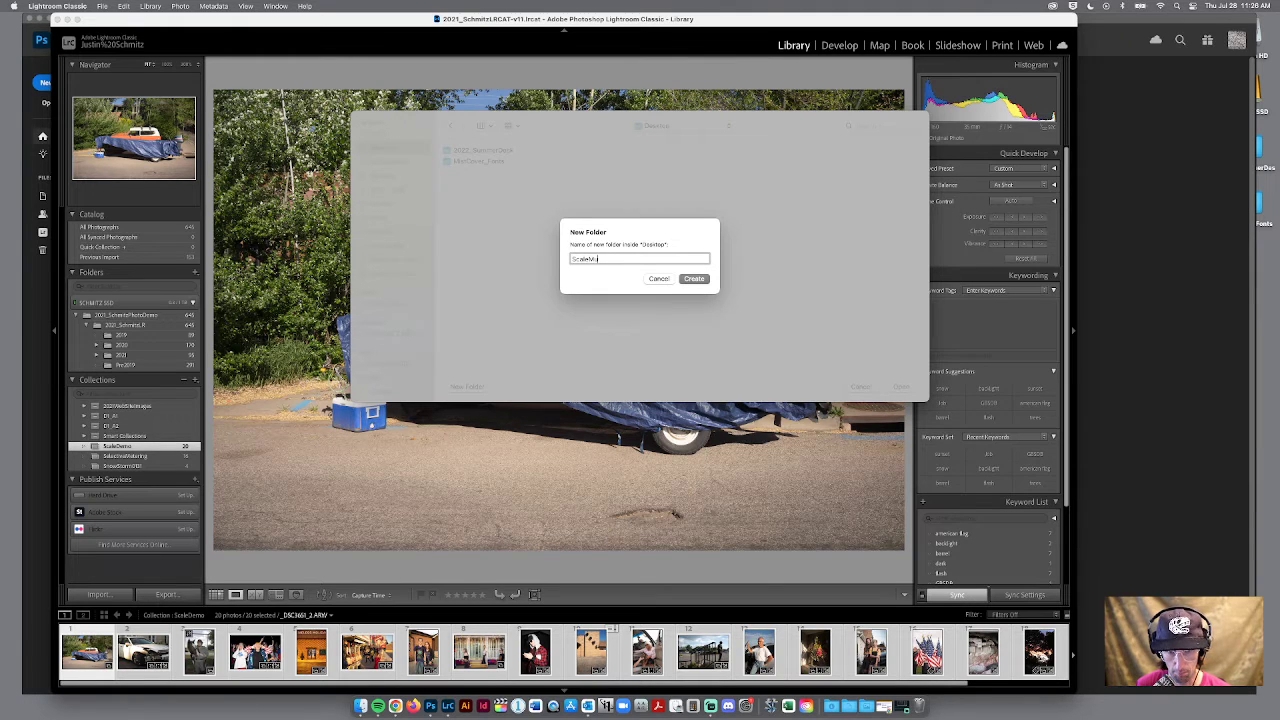
type("ltiImage")
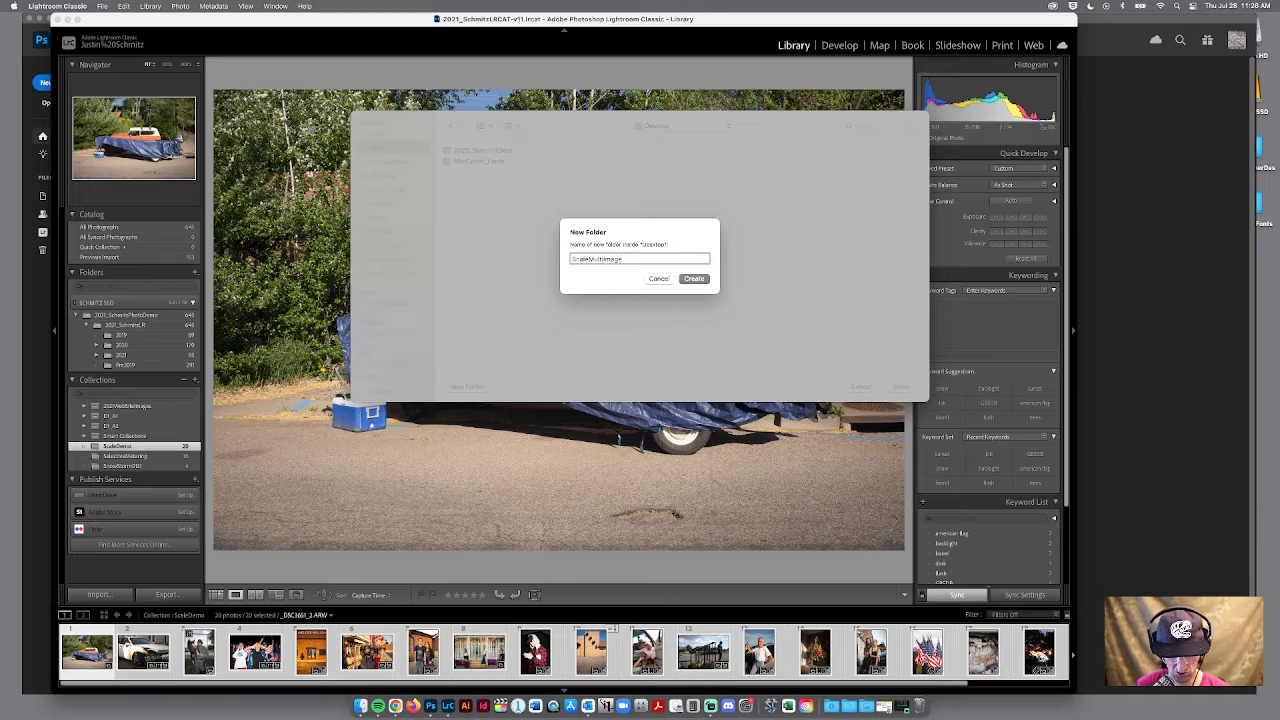
type("Demo")
key("Return")
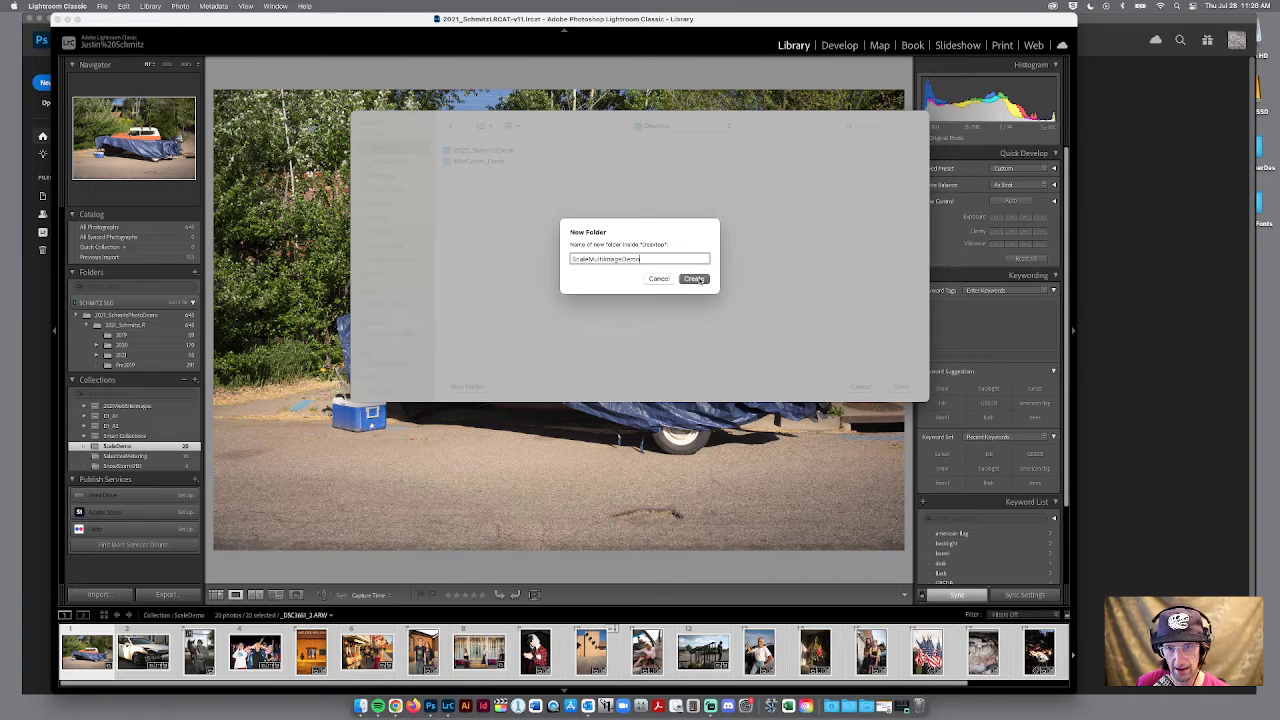
left_click(901, 387)
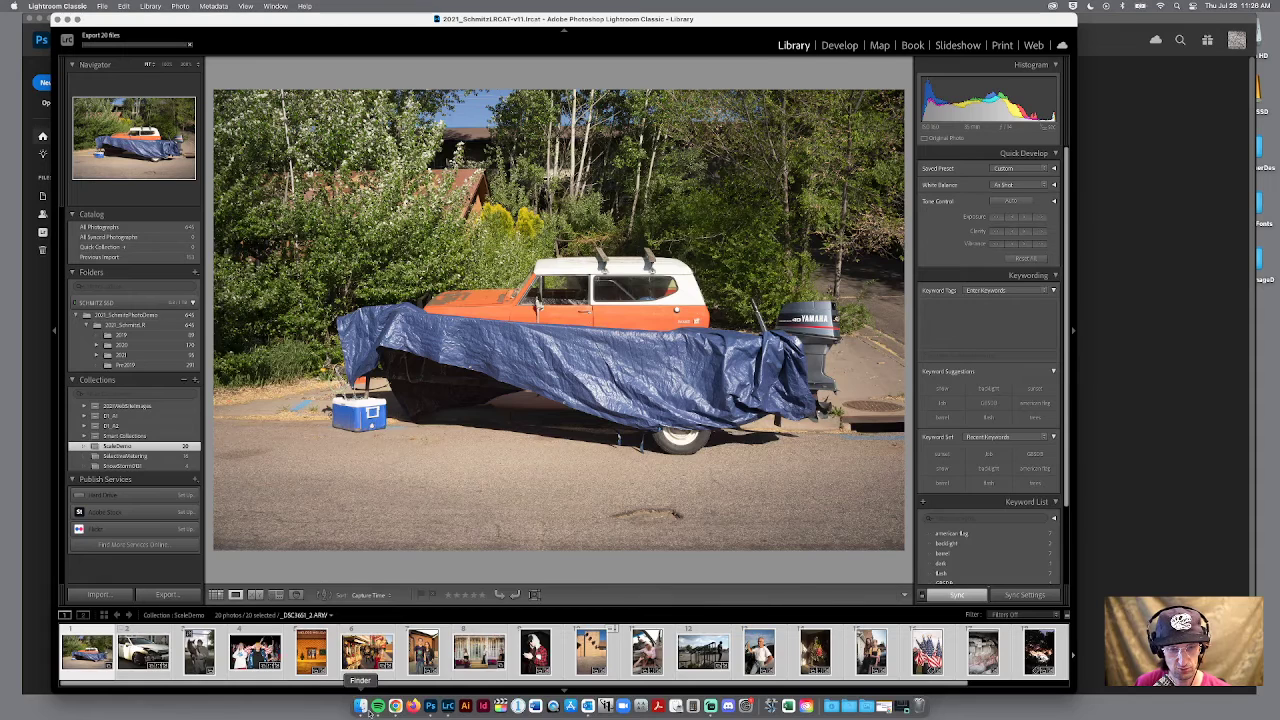
Check the exported files in the Desktop's ScaleMultiImageDemo folder in Finder, closing the extra MistCover_Fonts window
left_click(361, 706)
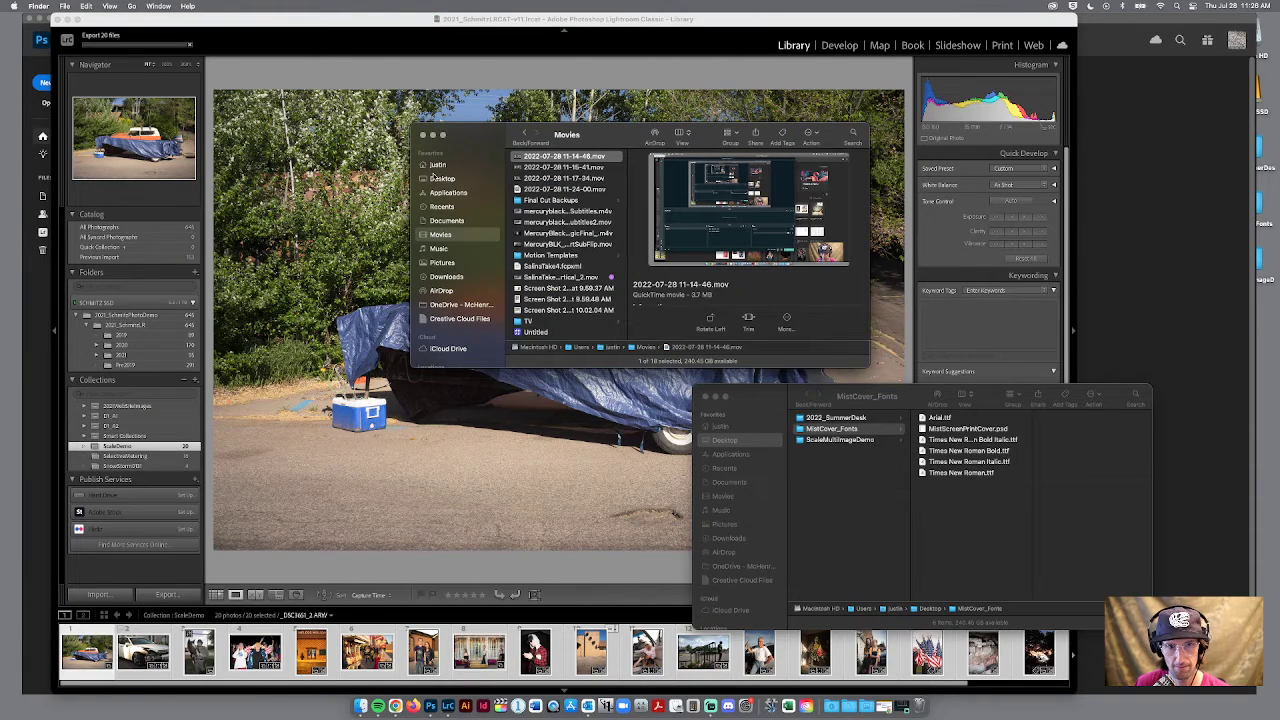
left_click(440, 178)
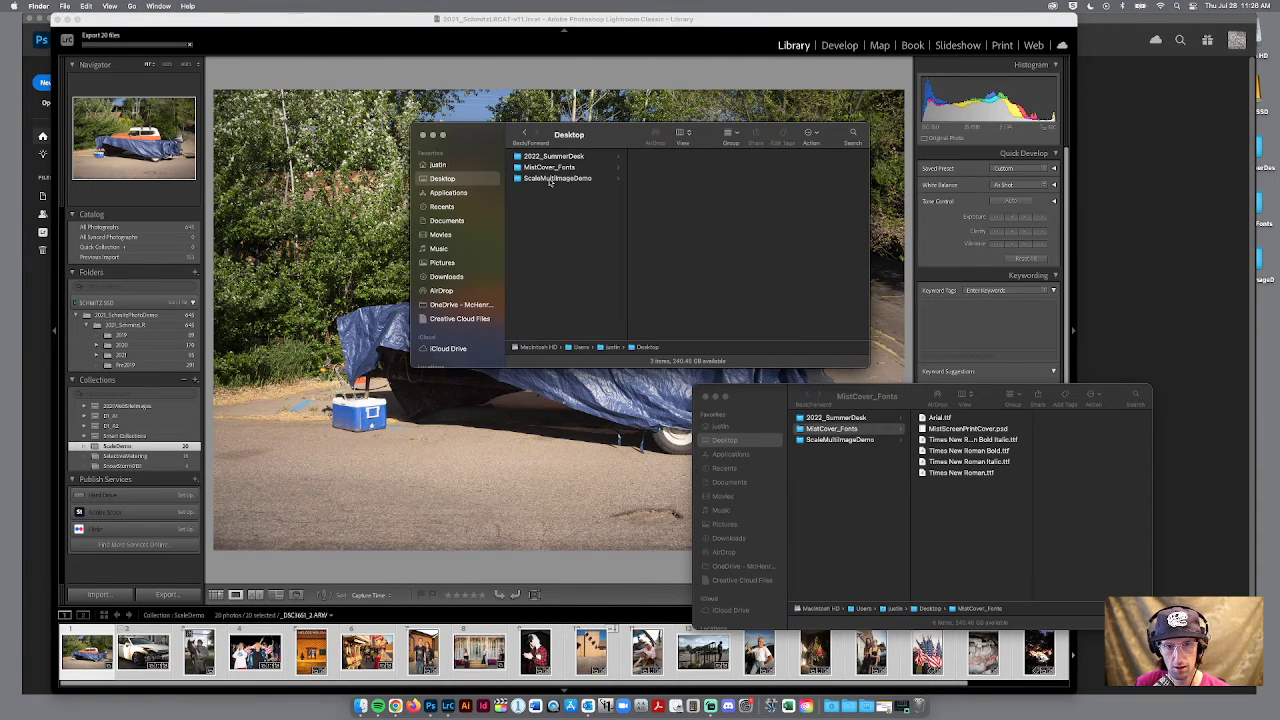
left_click(551, 180)
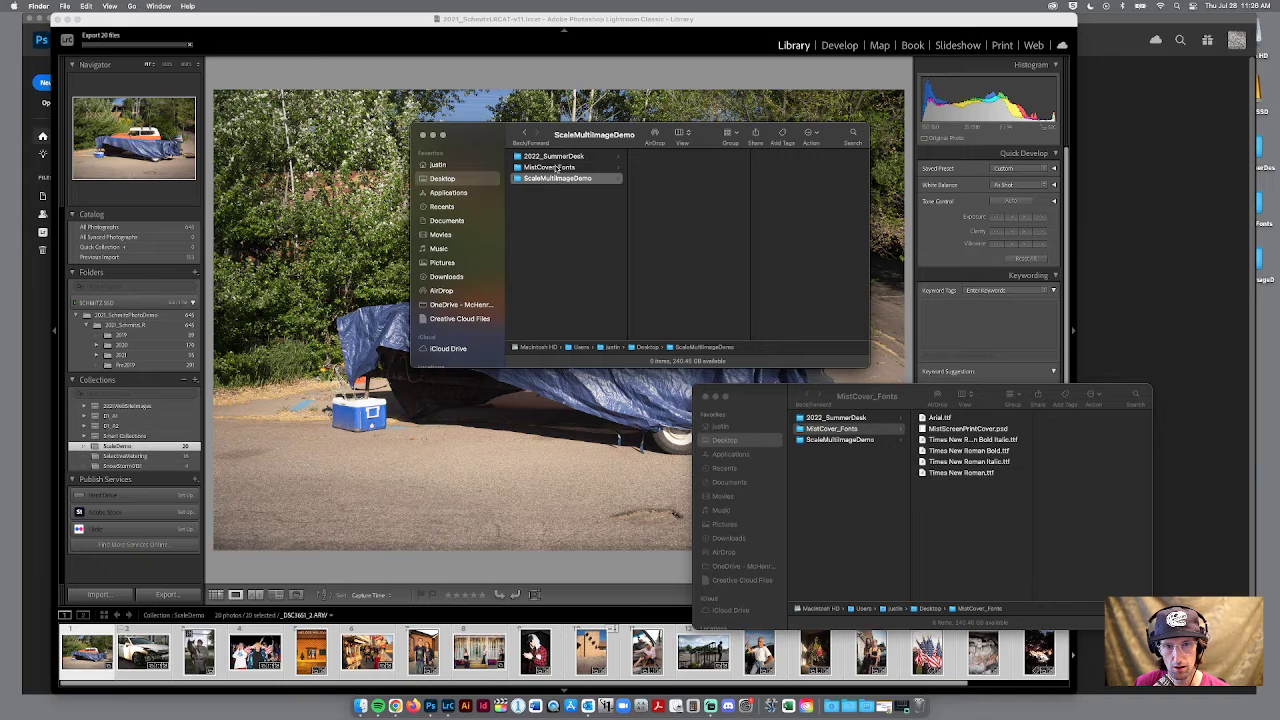
left_click(706, 397)
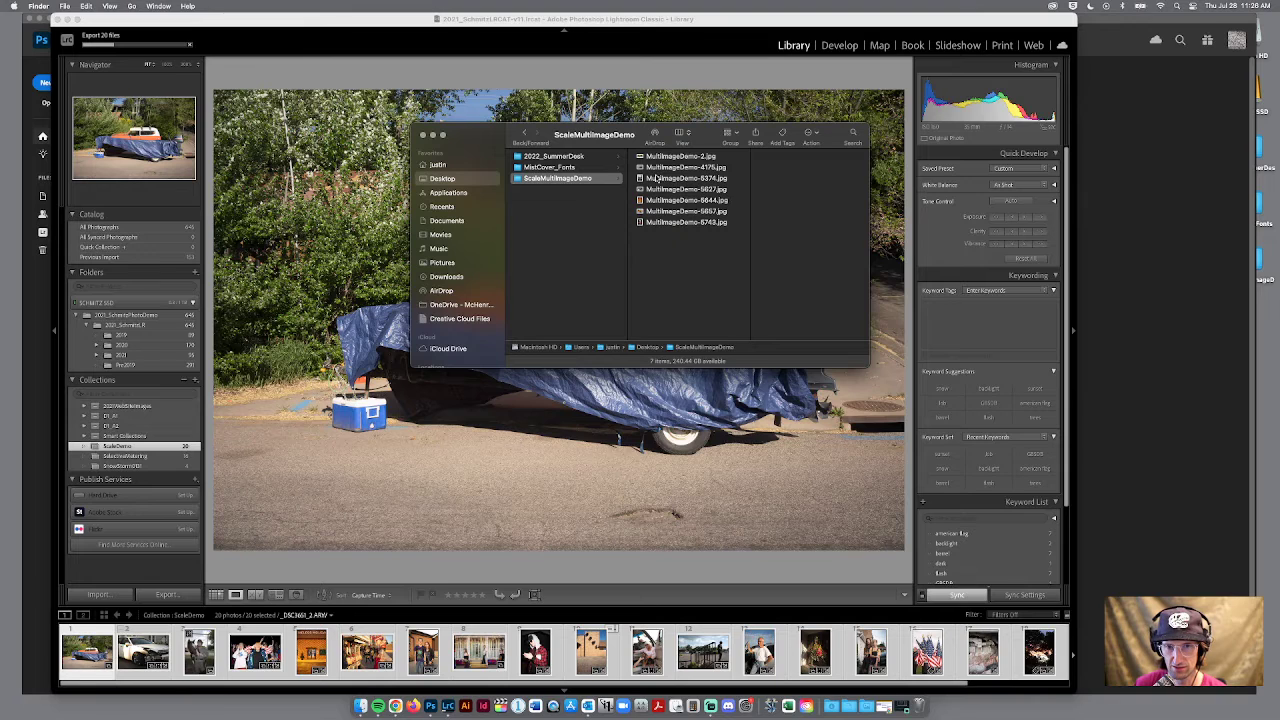
Switch to Photoshop and start a new document with its dimensions in pixels
left_click(1114, 28)
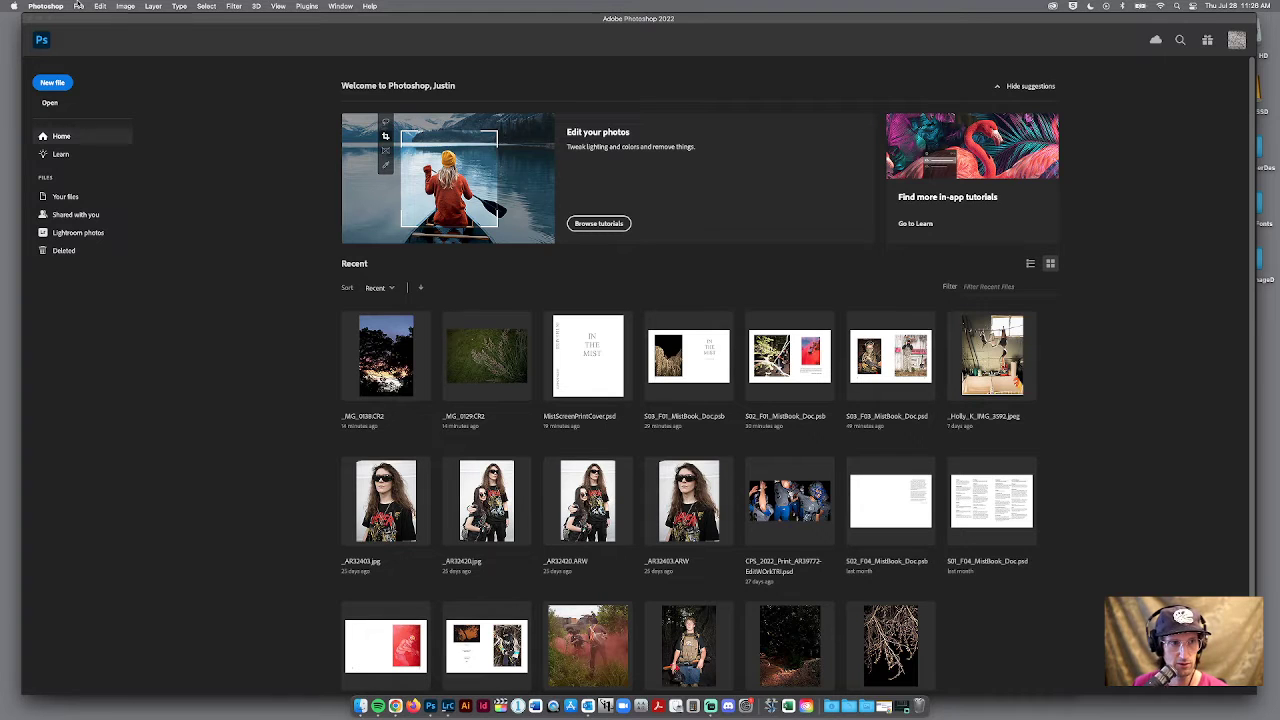
left_click(78, 5)
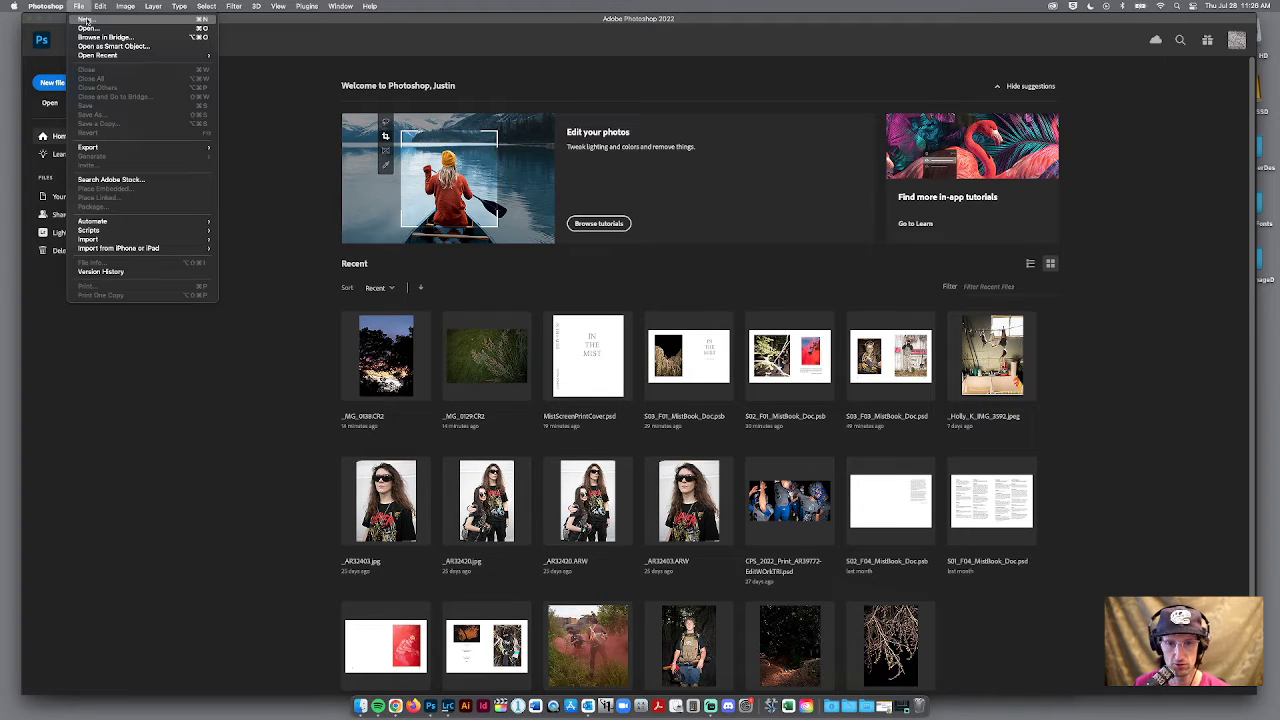
left_click(86, 19)
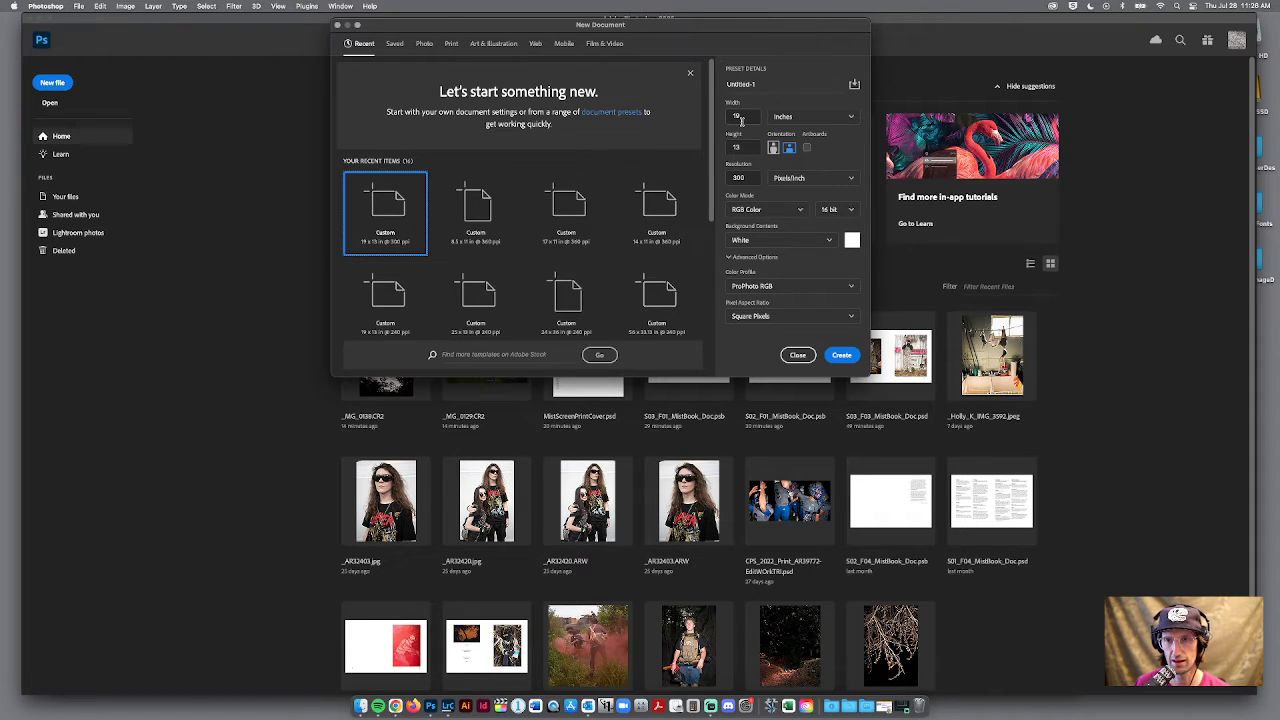
left_click(800, 117)
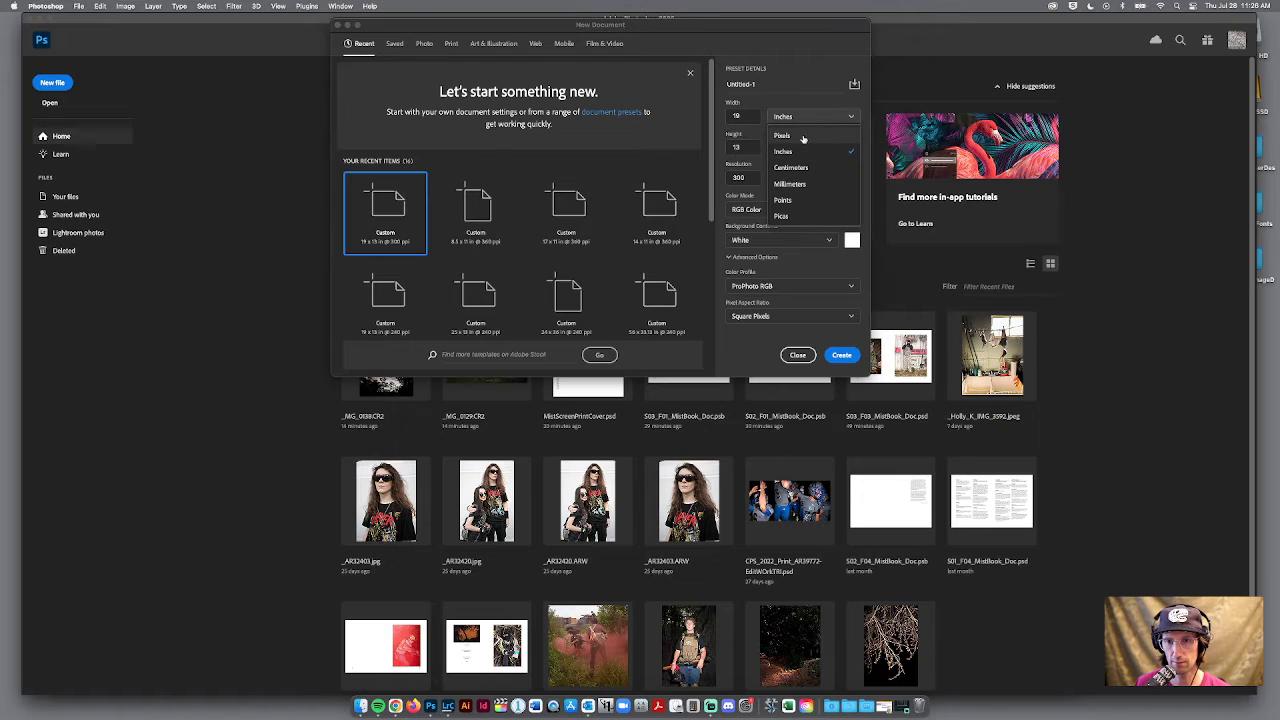
left_click(803, 136)
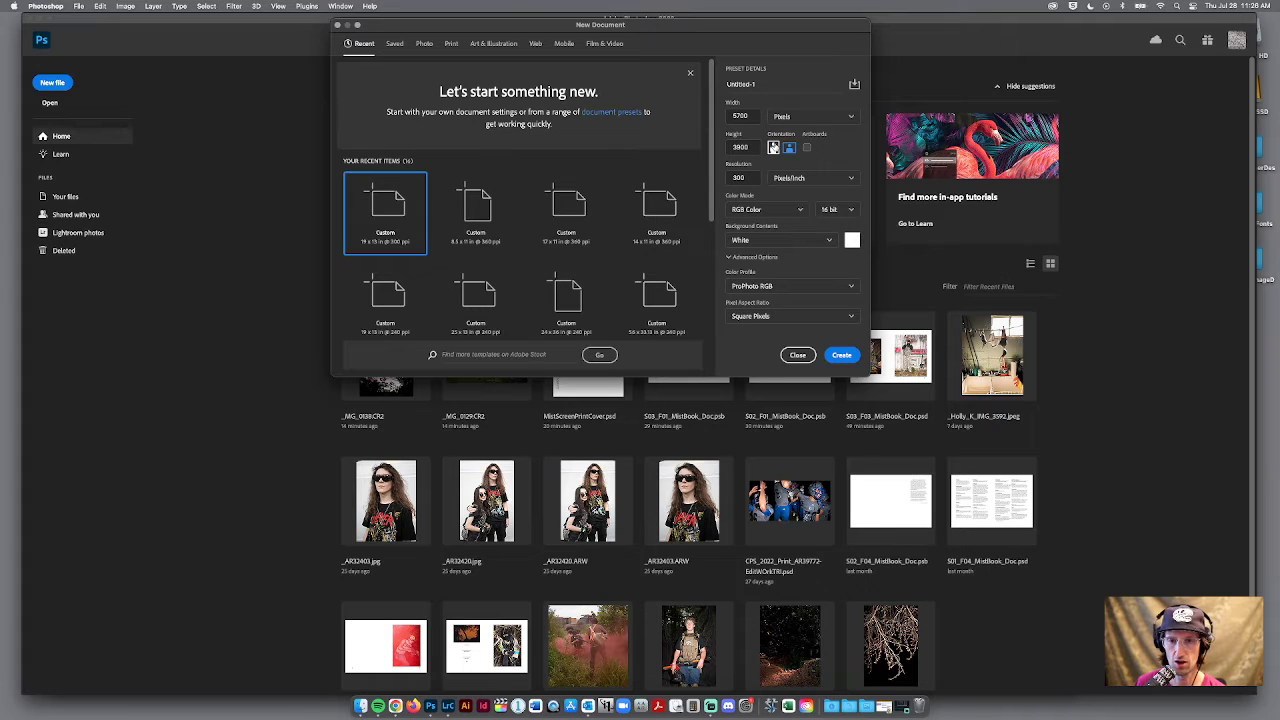
Set the new document's height to 2200 pixels and its width to 8000 pixels
left_click_drag(752, 147, 717, 148)
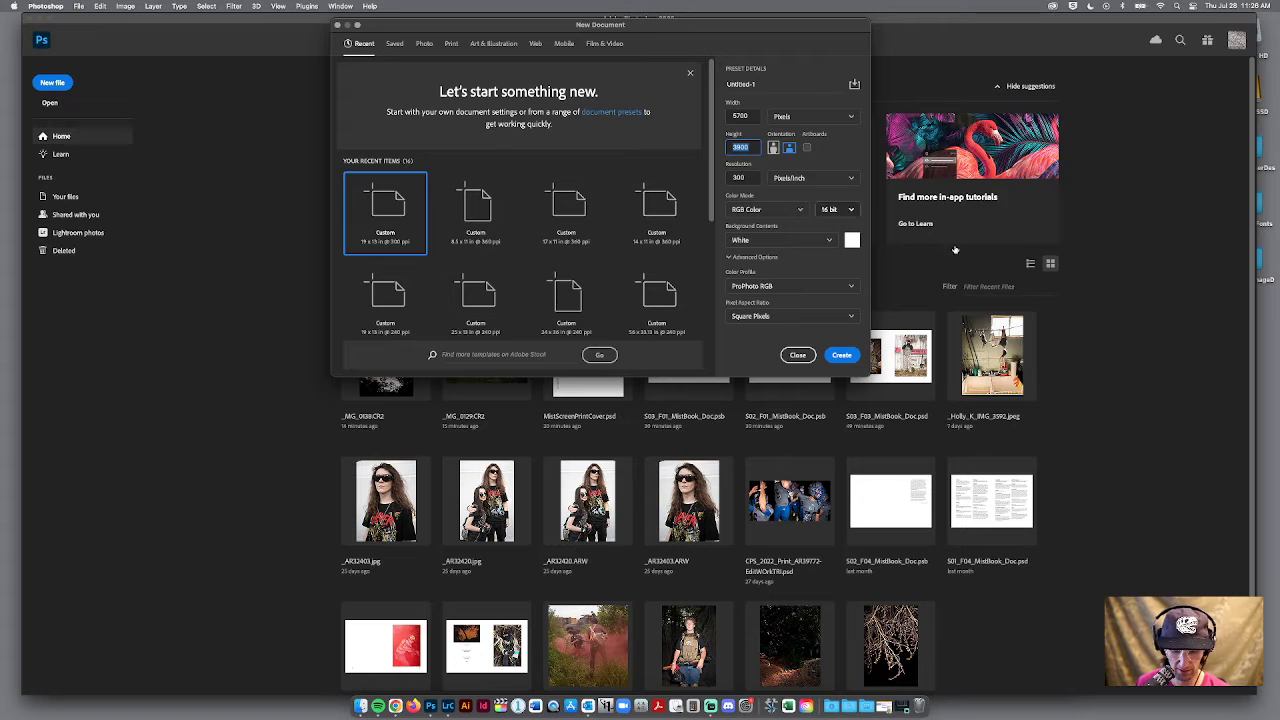
type("2200")
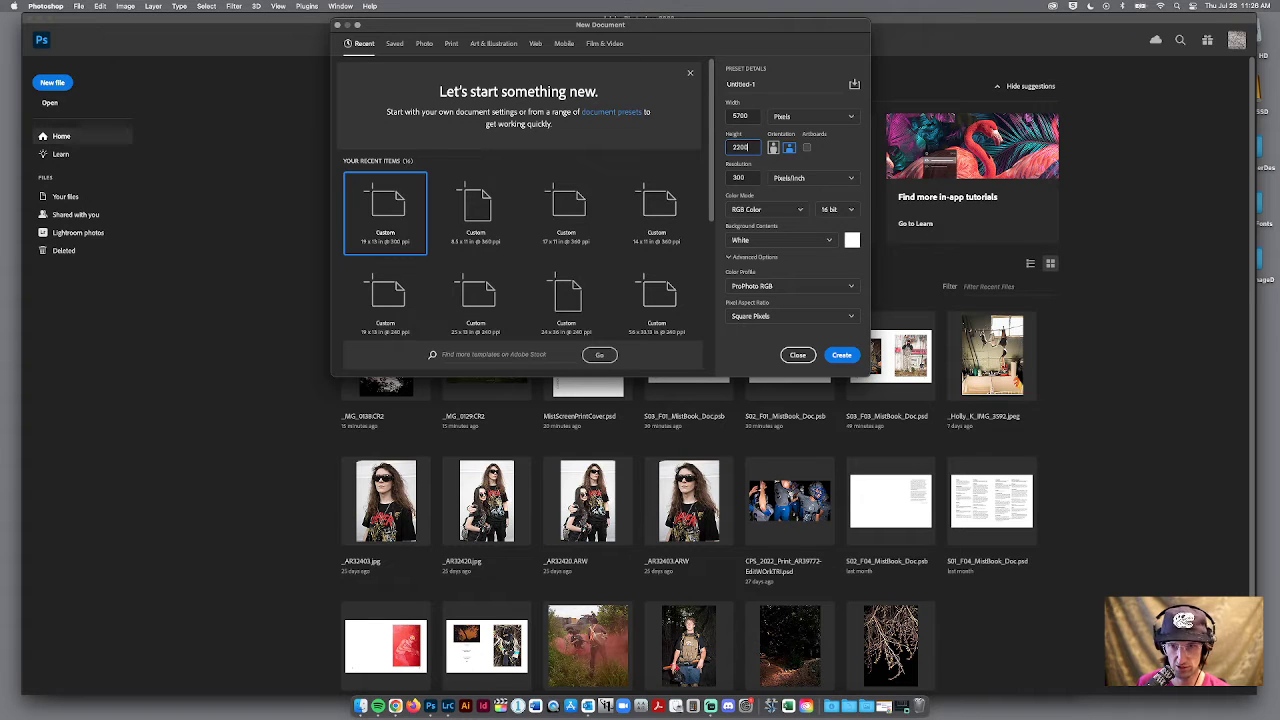
left_click(758, 117)
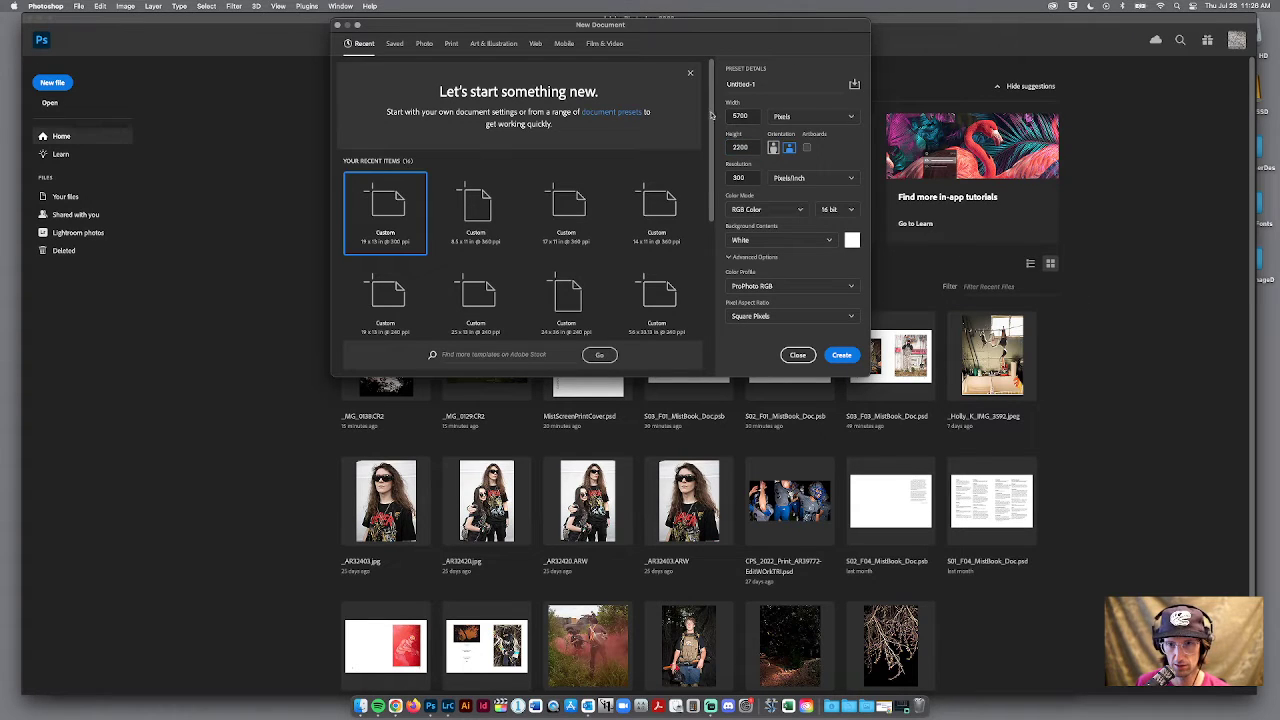
left_click_drag(749, 115, 721, 115)
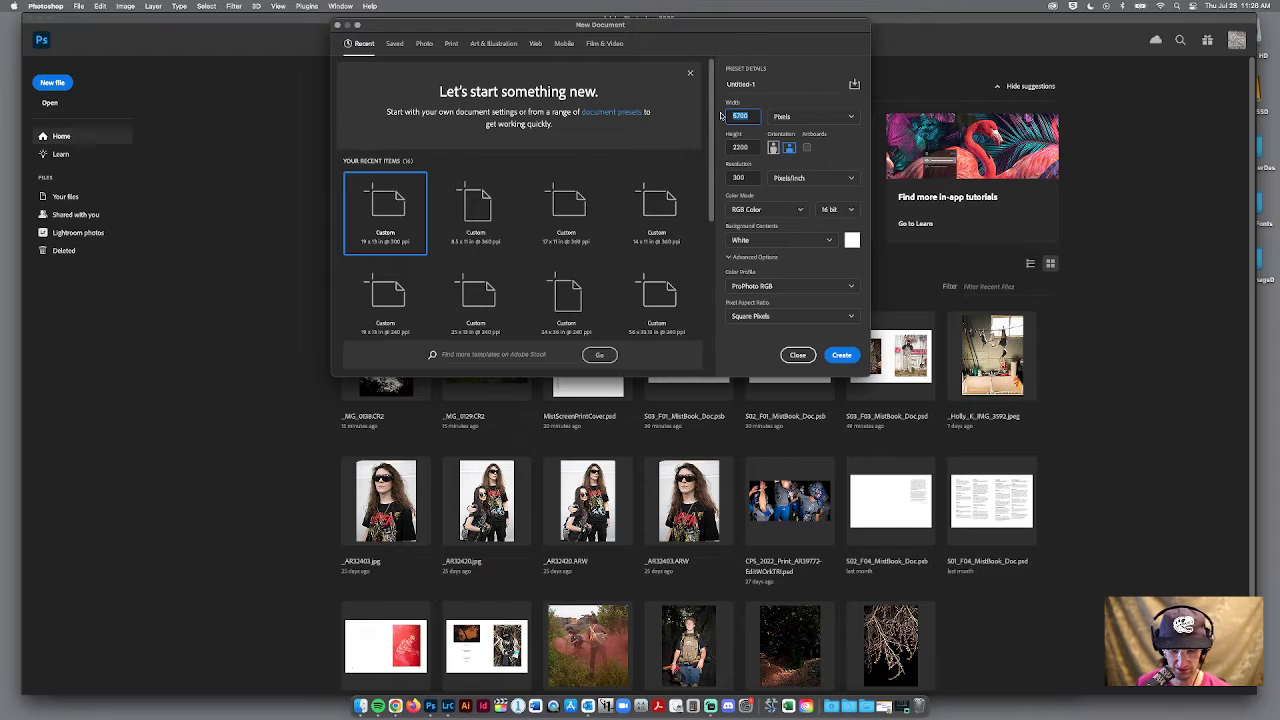
type("6000")
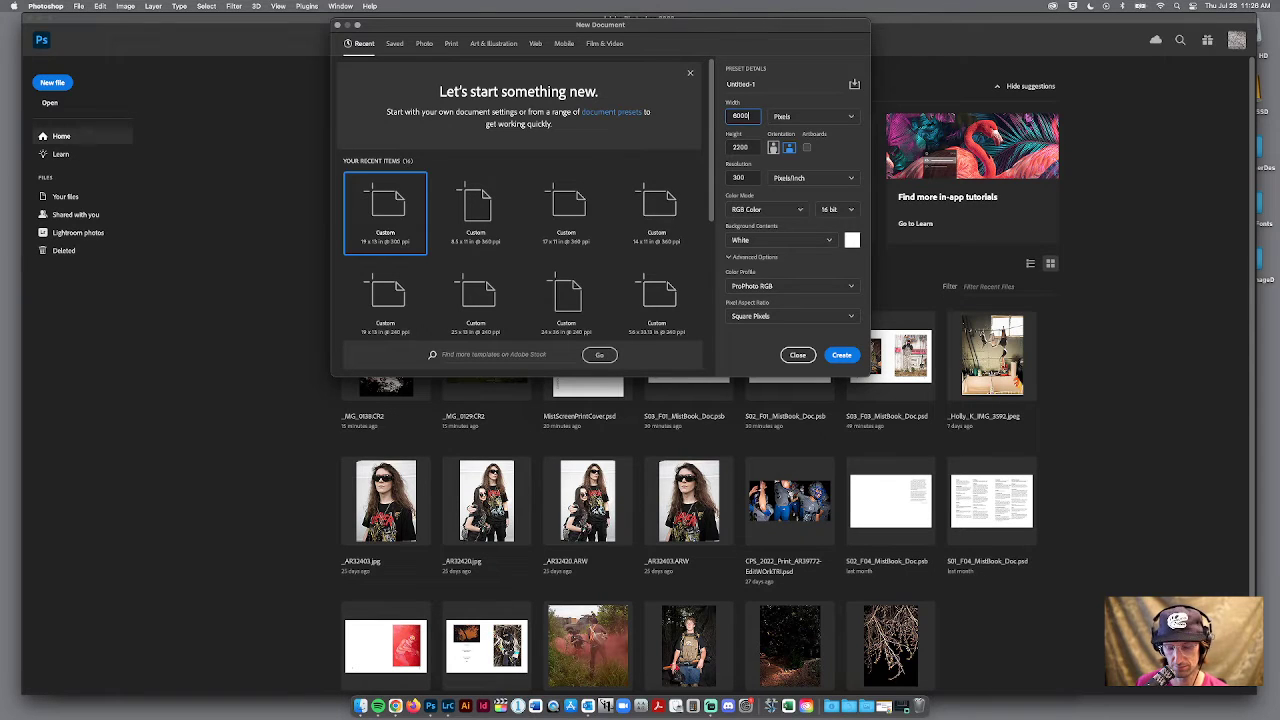
key("BackSpace")
key("BackSpace")
type("80")
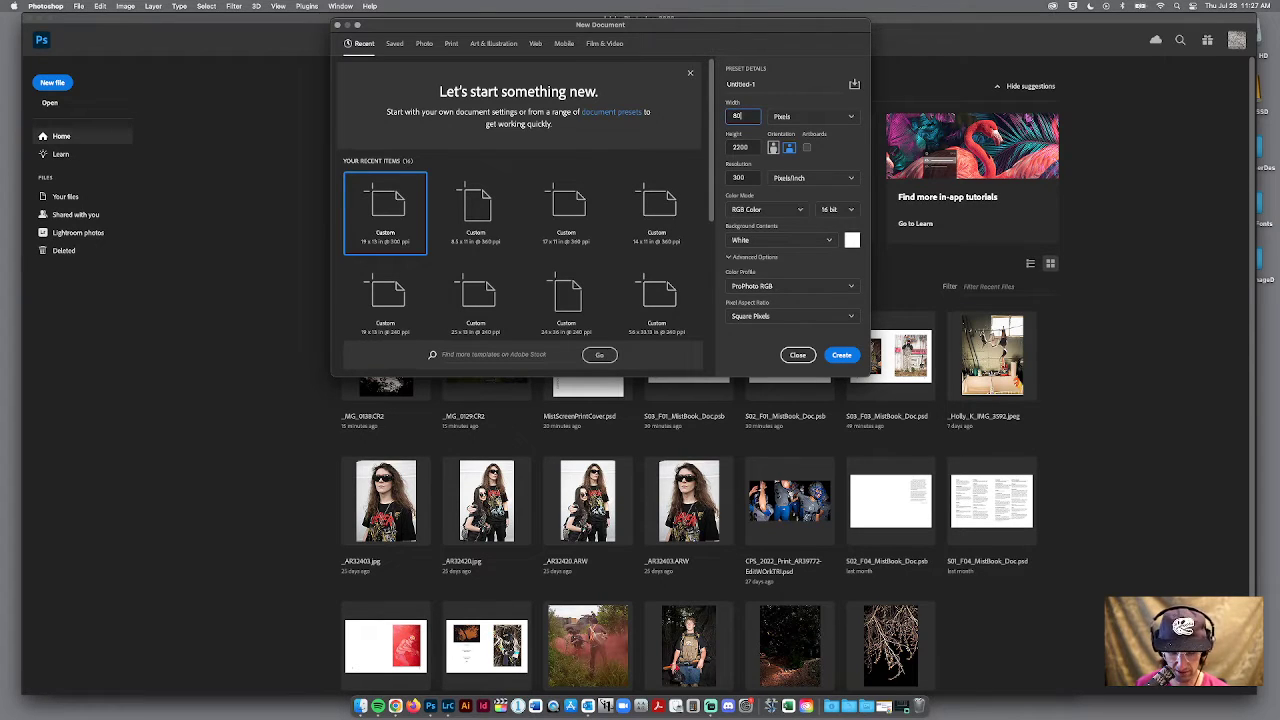
type("00")
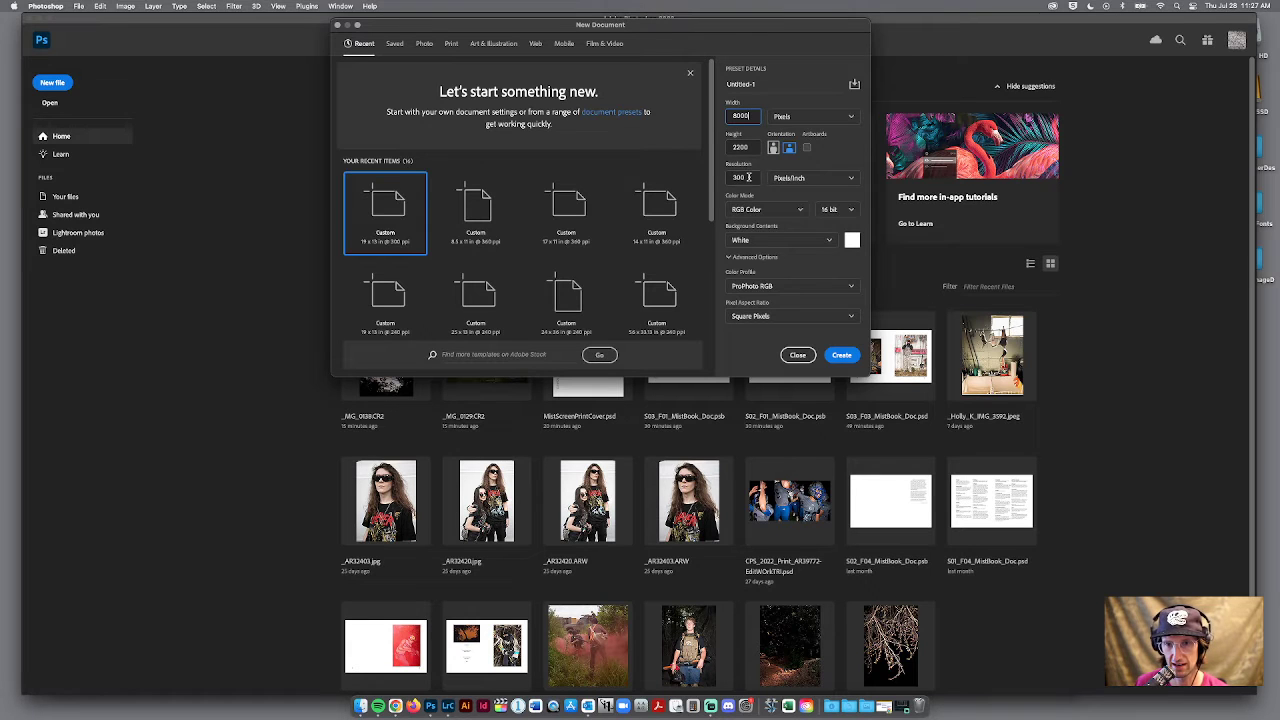
Set the resolution to 180 pixels/inch and the color profile to sRGB IEC61966-2.1, and create the document
left_click_drag(750, 177, 715, 177)
type("180")
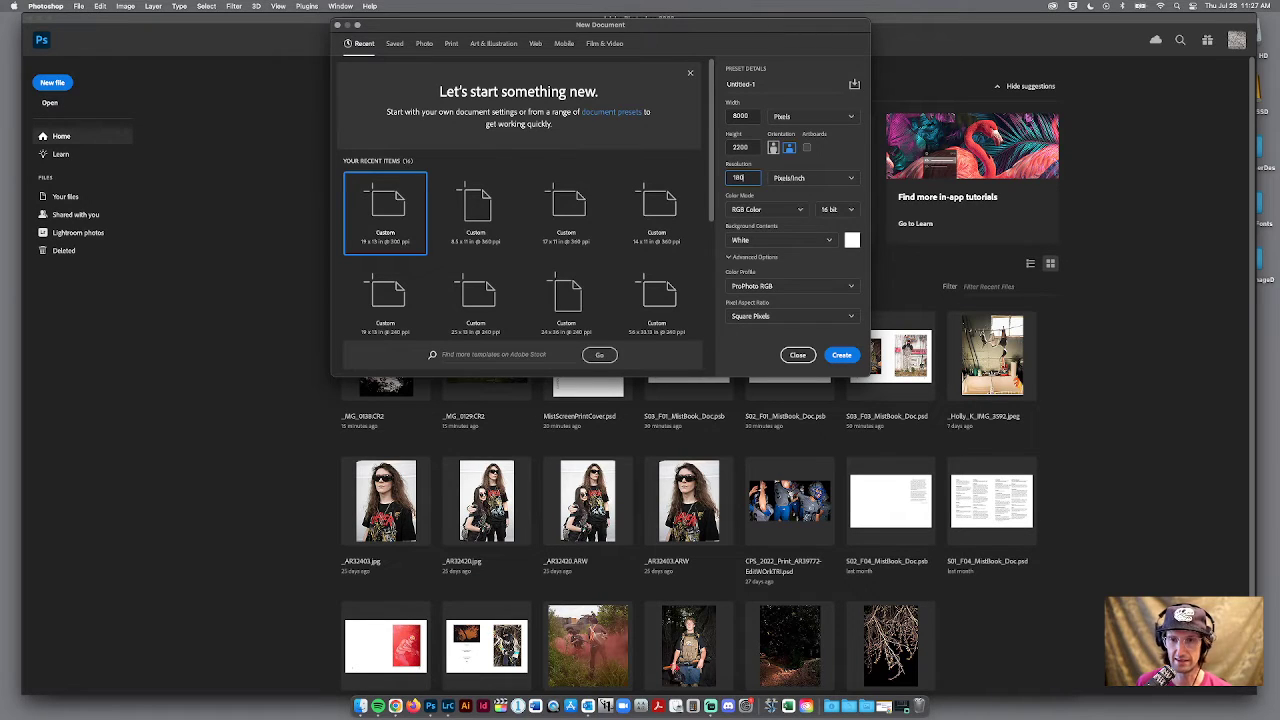
left_click(815, 288)
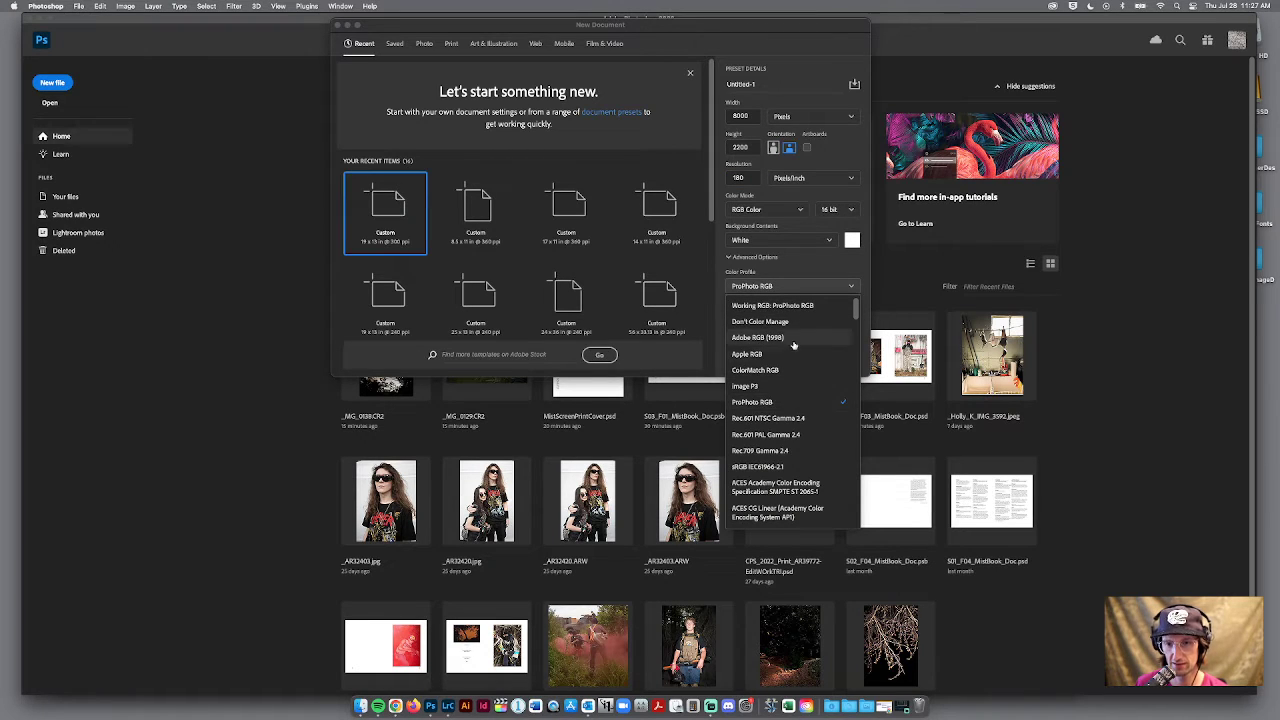
left_click(803, 467)
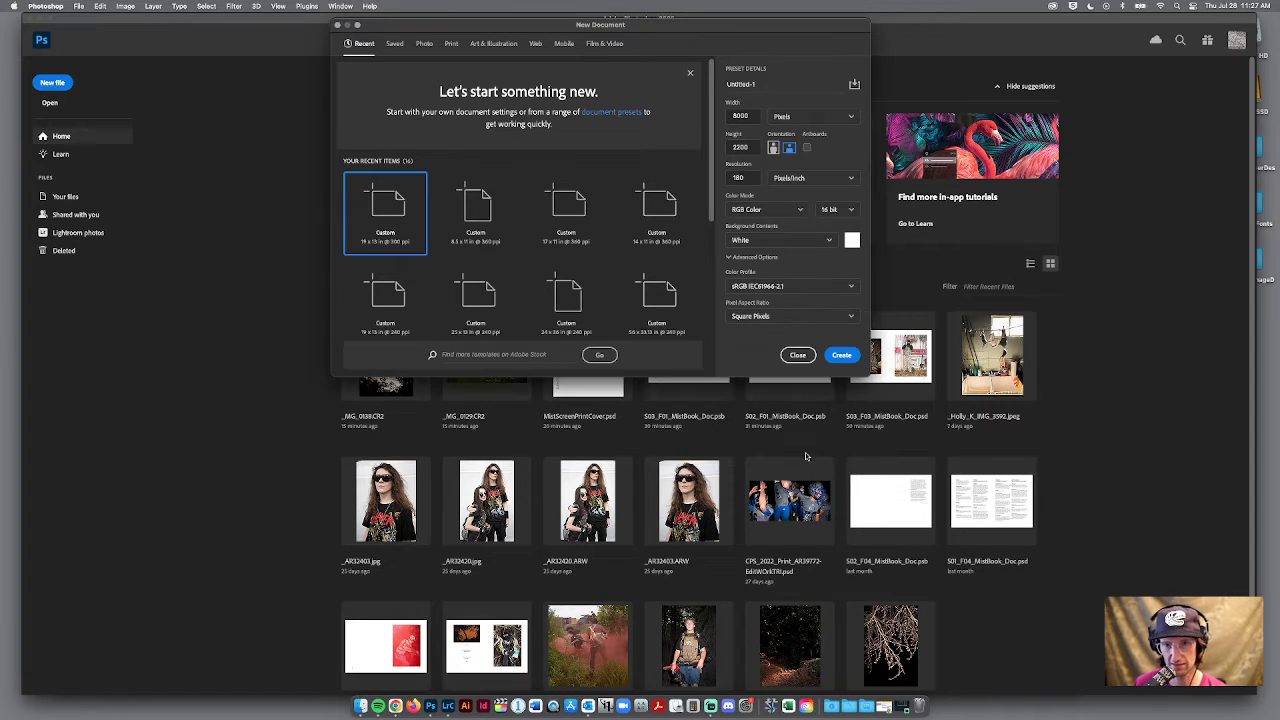
left_click(842, 356)
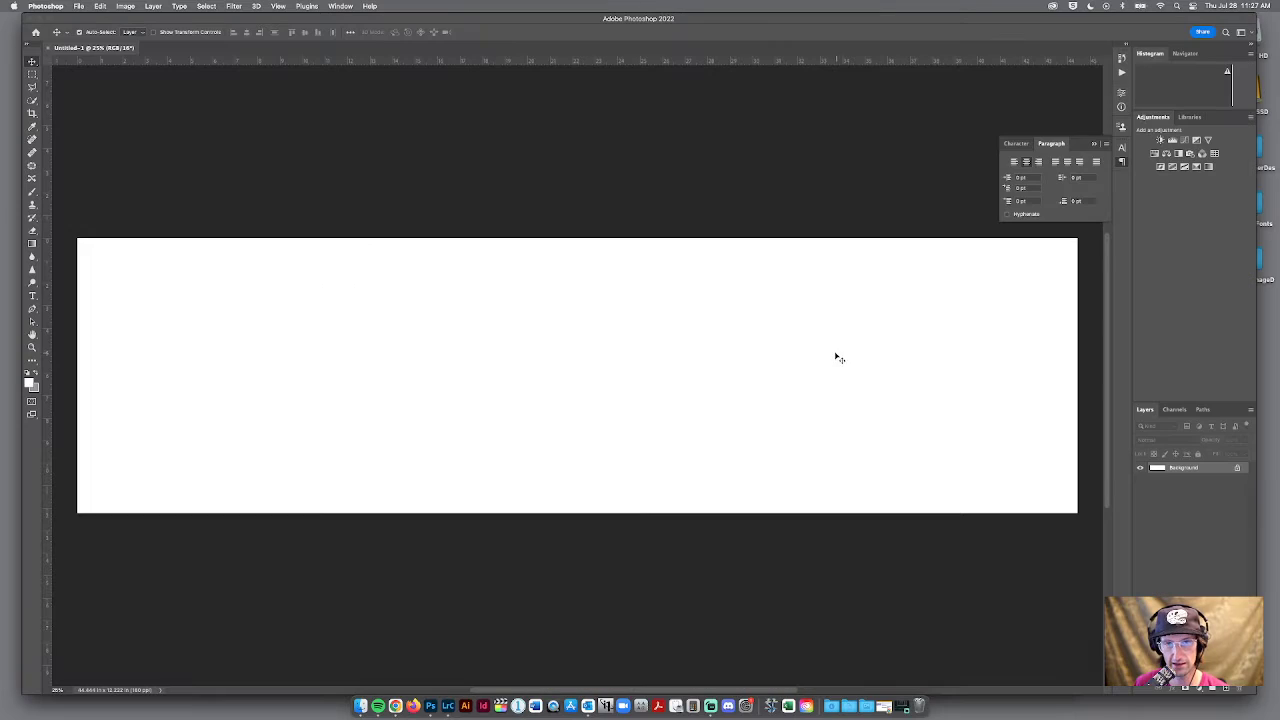
Save the document on the computer as ScaleMasterImage01.psd in the Desktop's ScaleMultiImageDemo folder
left_click(79, 6)
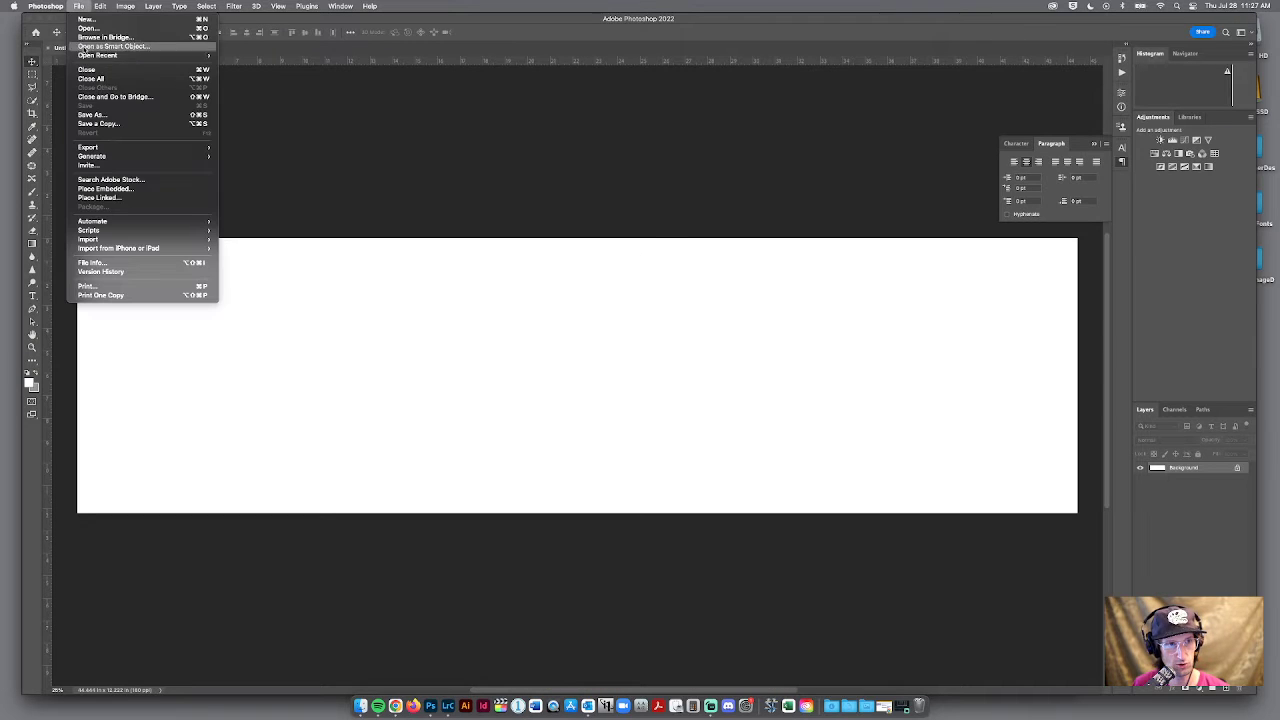
left_click(88, 115)
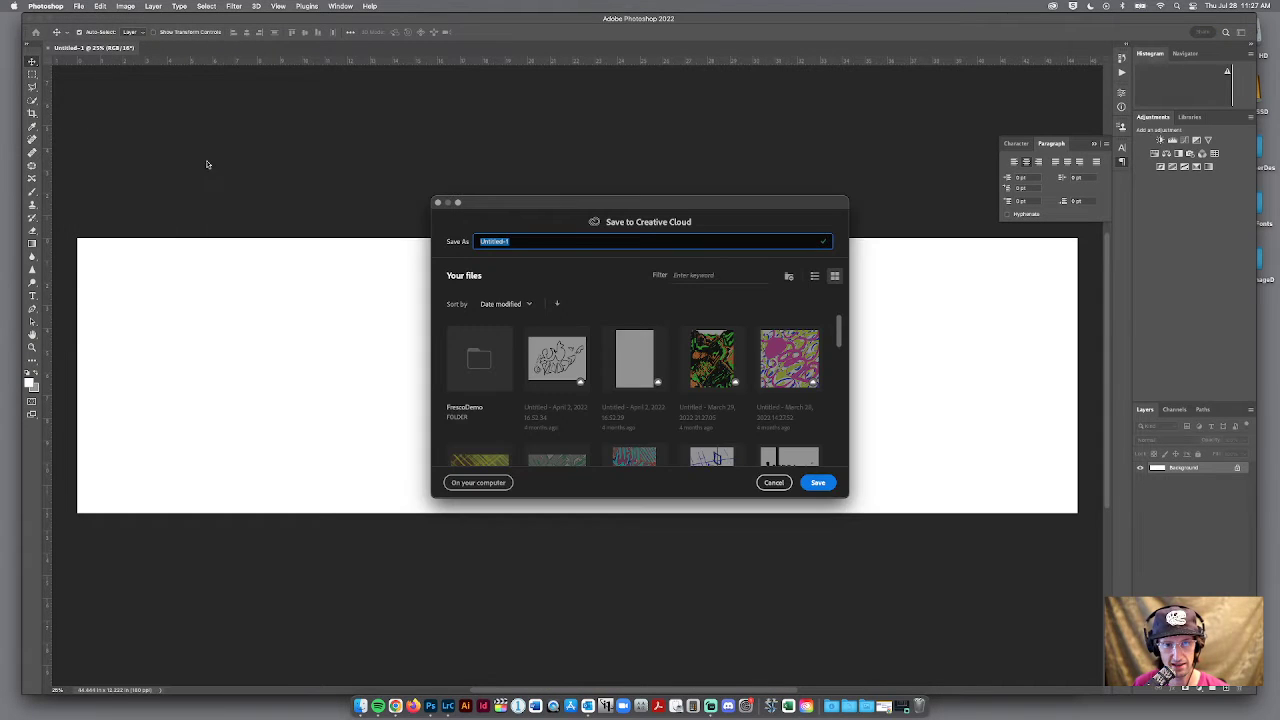
left_click(478, 483)
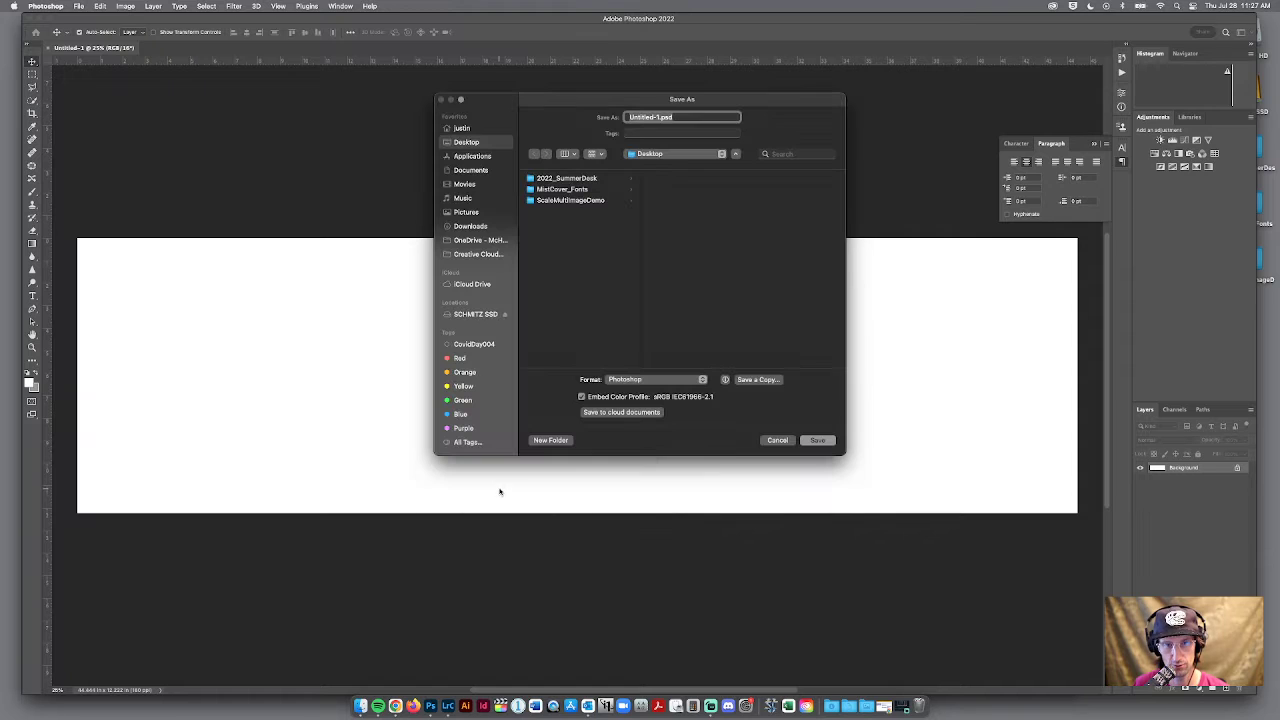
left_click(558, 201)
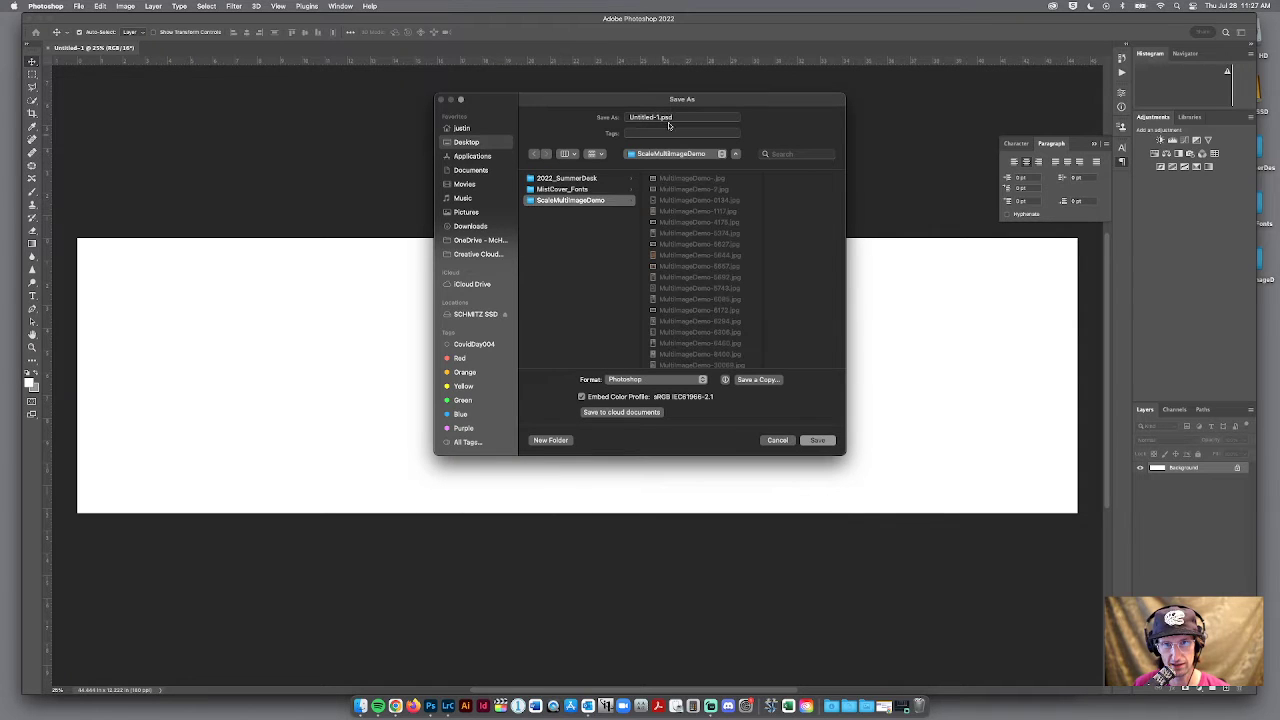
left_click(657, 117)
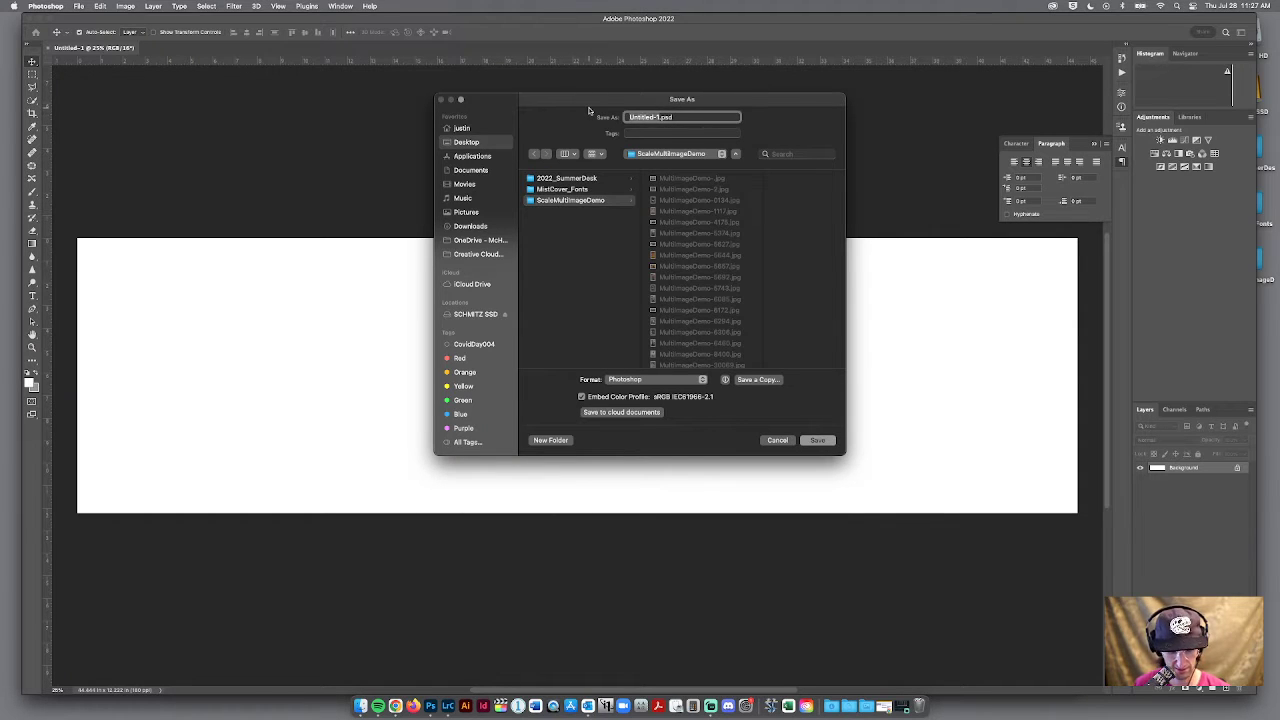
type("ScaleMul")
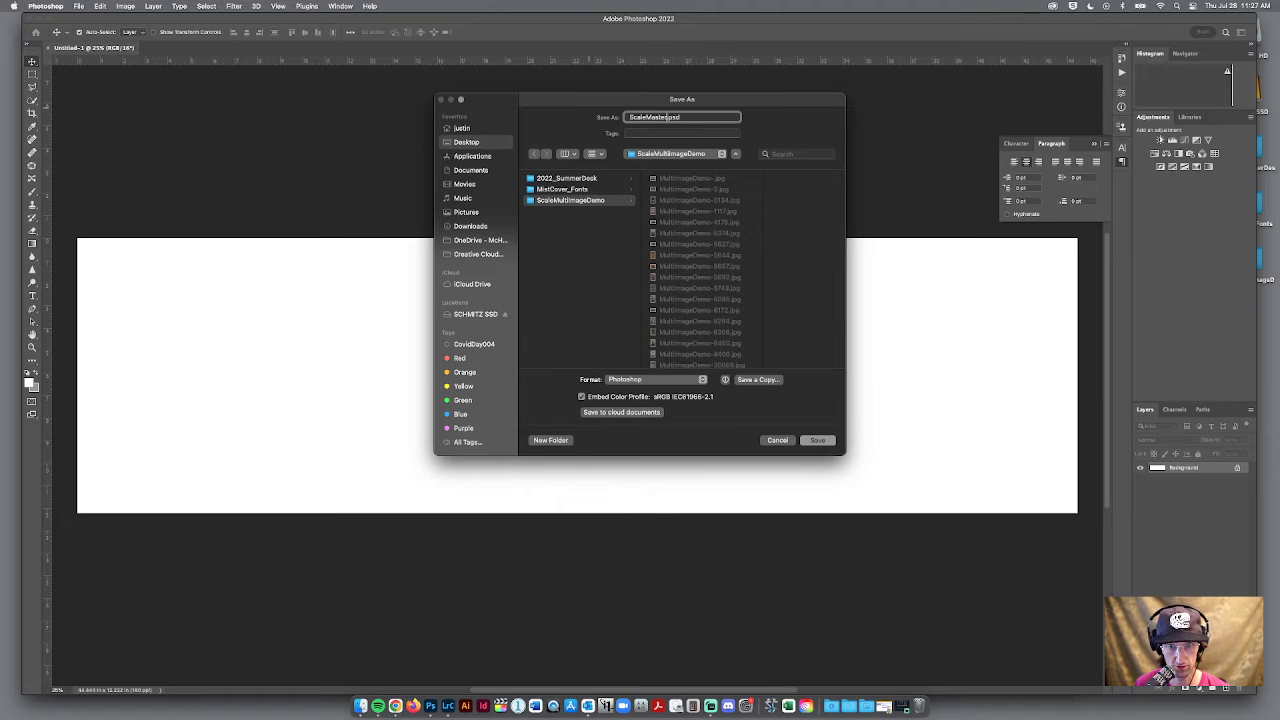
type("terImage01")
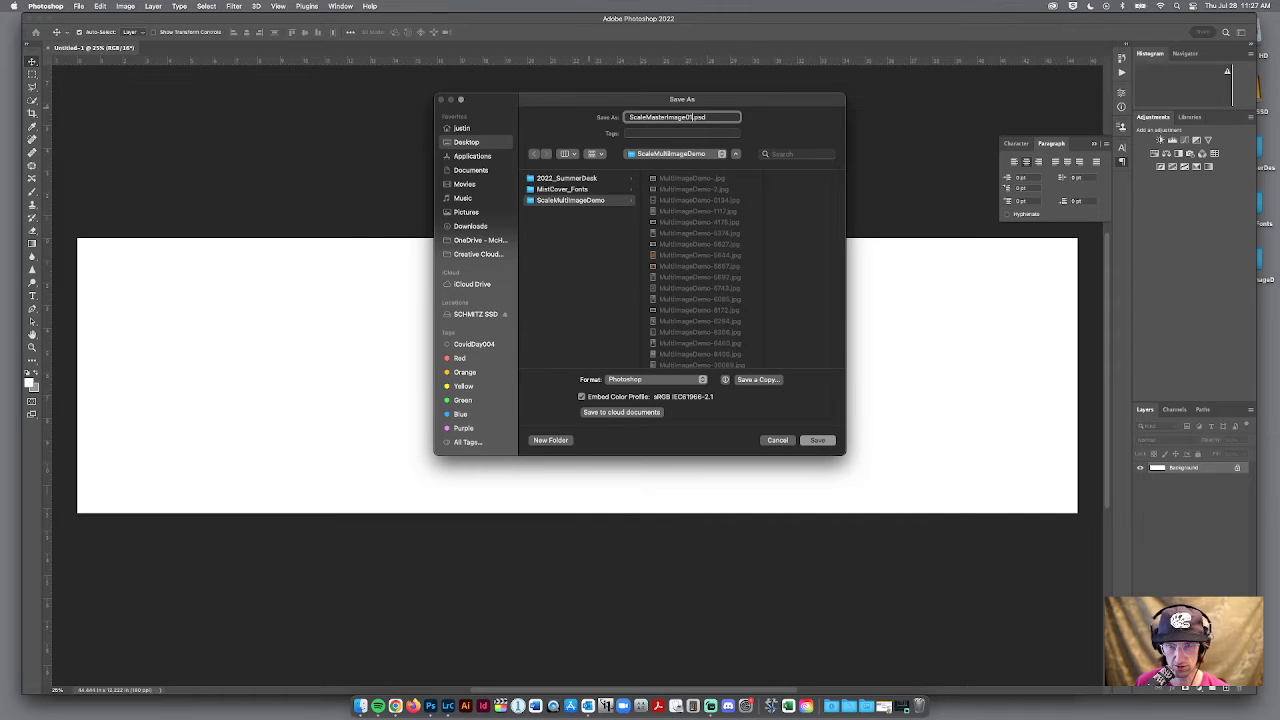
left_click(816, 441)
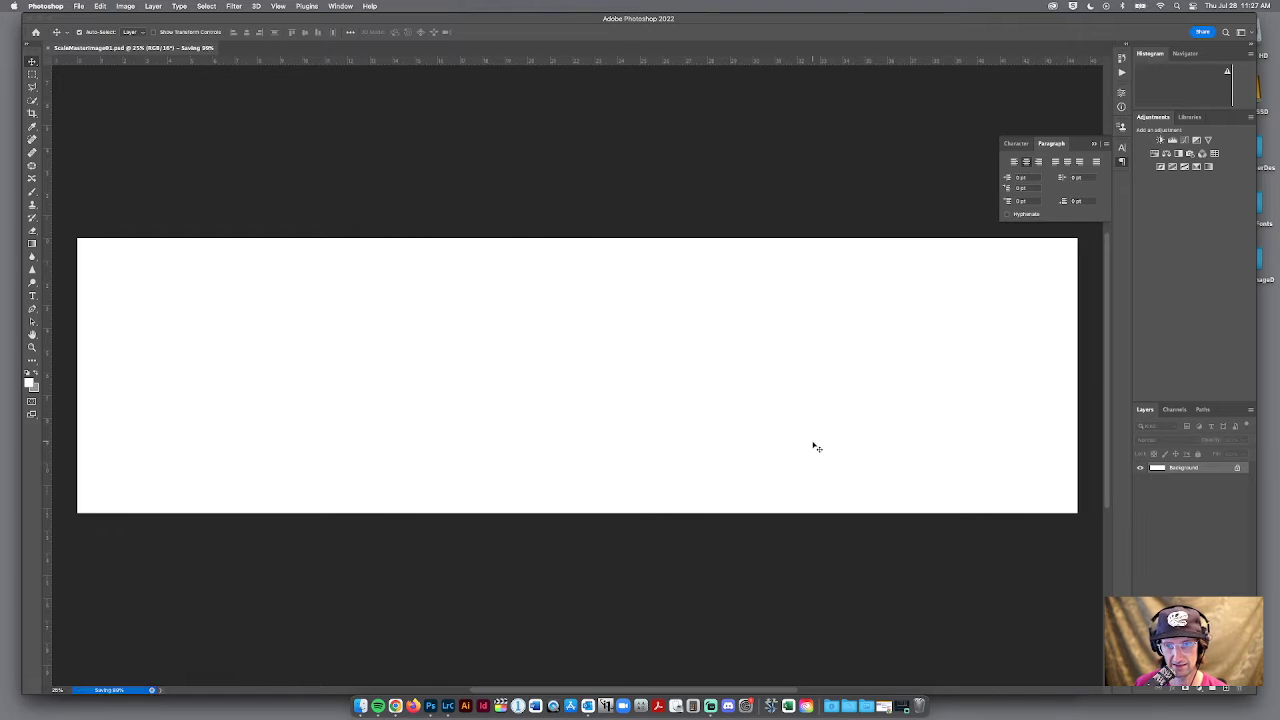
Switch to Finder and preview the first several JPEGs in the ScaleMultiImageDemo folder
left_click(361, 706)
left_click(678, 158)
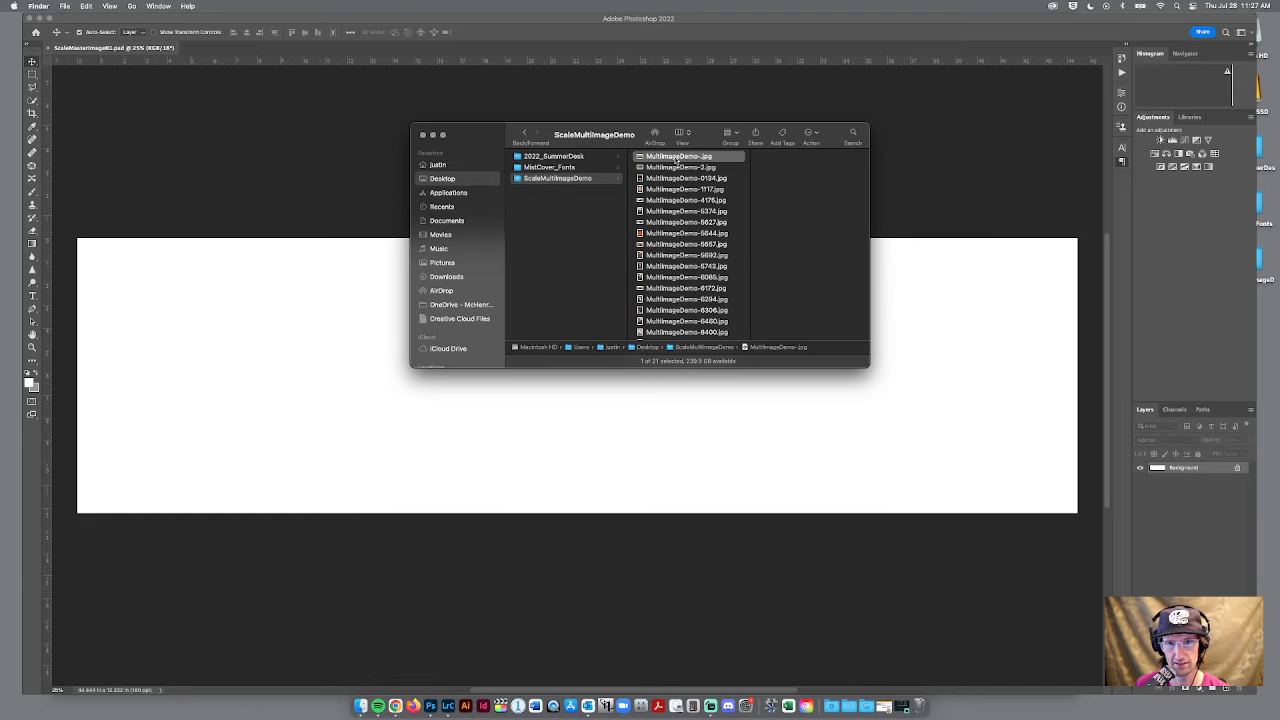
key("Down")
key("Down")
key("Down")
key("Down")
key("Down")
key("Down")
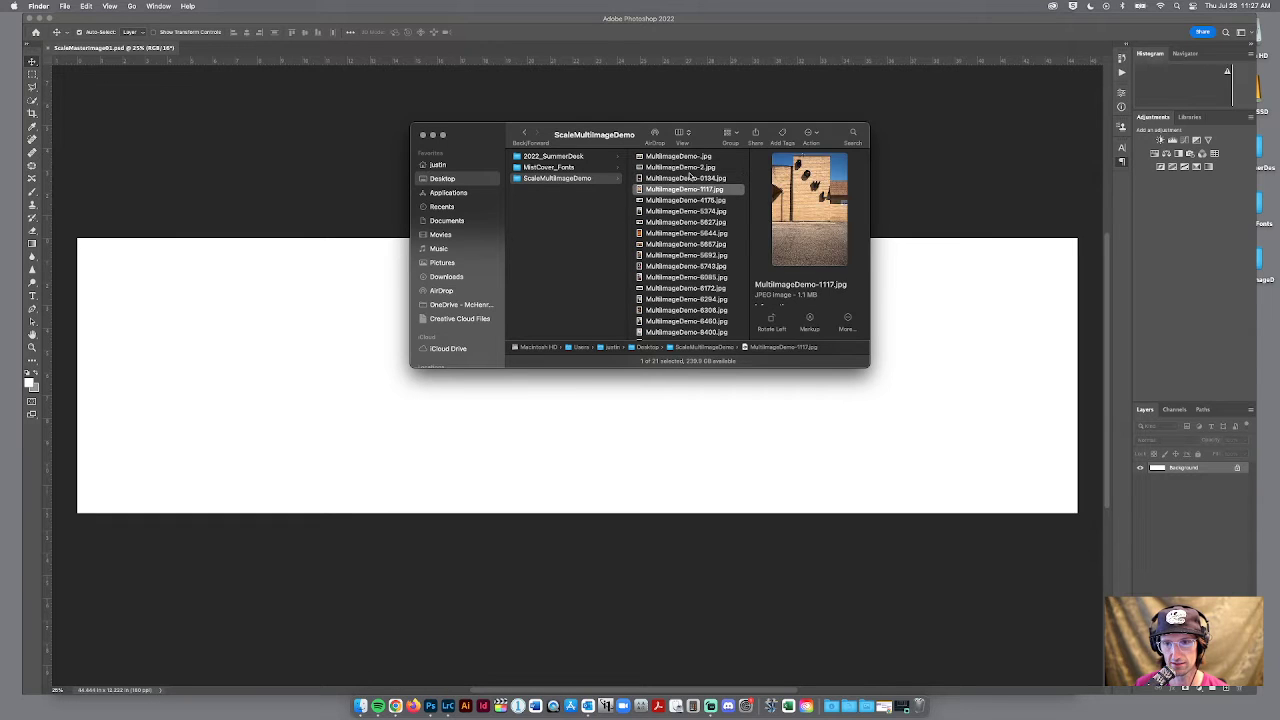
key("Up")
key("Up")
key("Up")
key("Up")
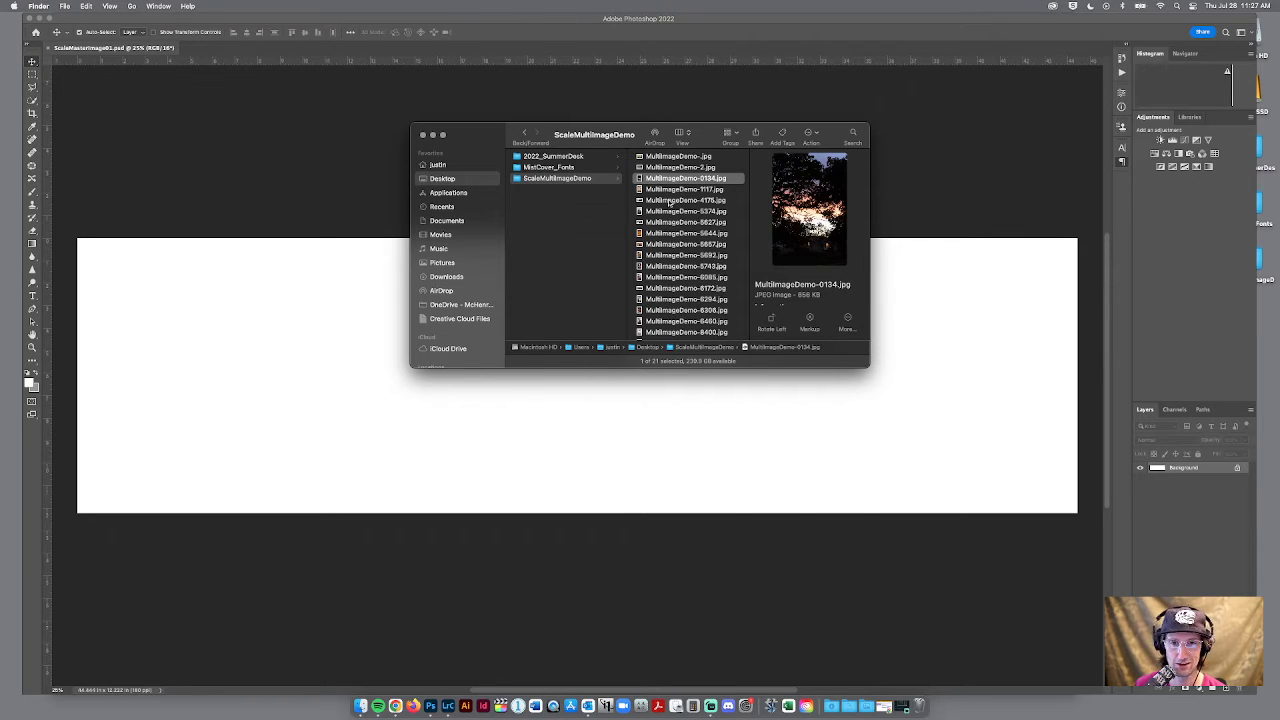
Place MultiImageDemo-1117.jpg in the Photoshop document and position it near the canvas's left edge, vertically centered
key("Down")
left_click(701, 201)
left_click_drag(670, 189, 240, 316)
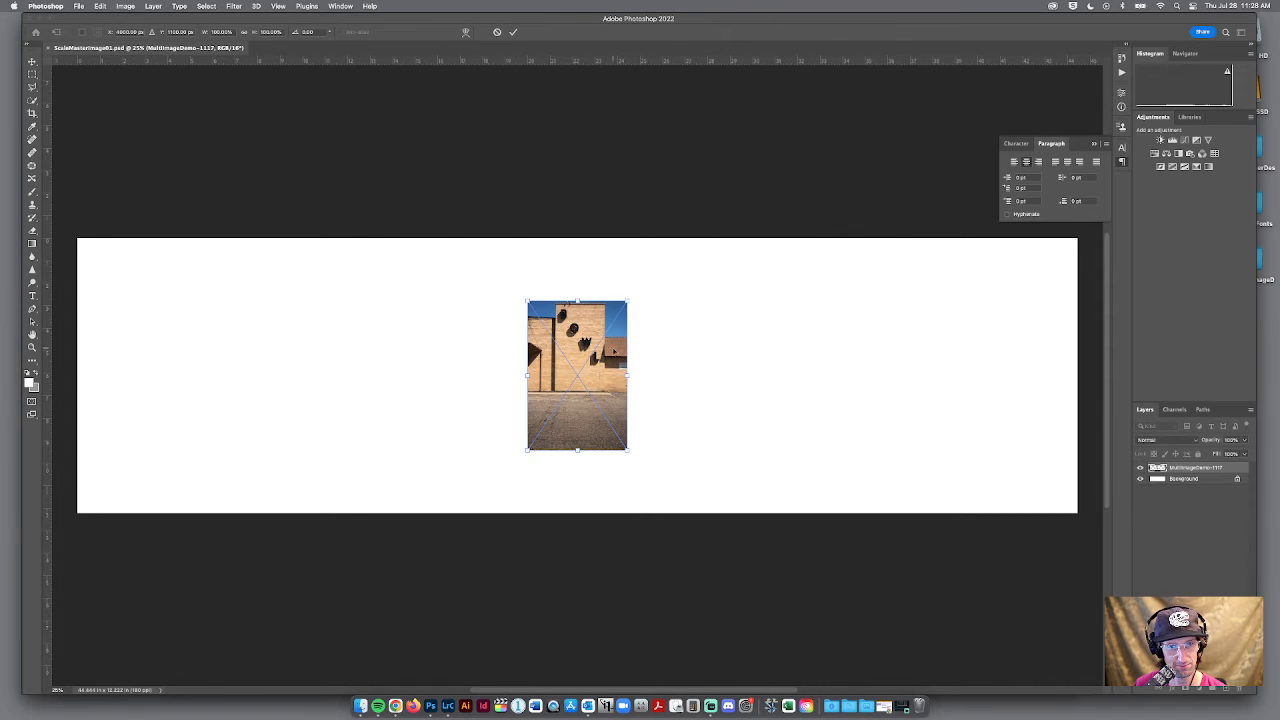
left_click_drag(573, 330, 165, 329)
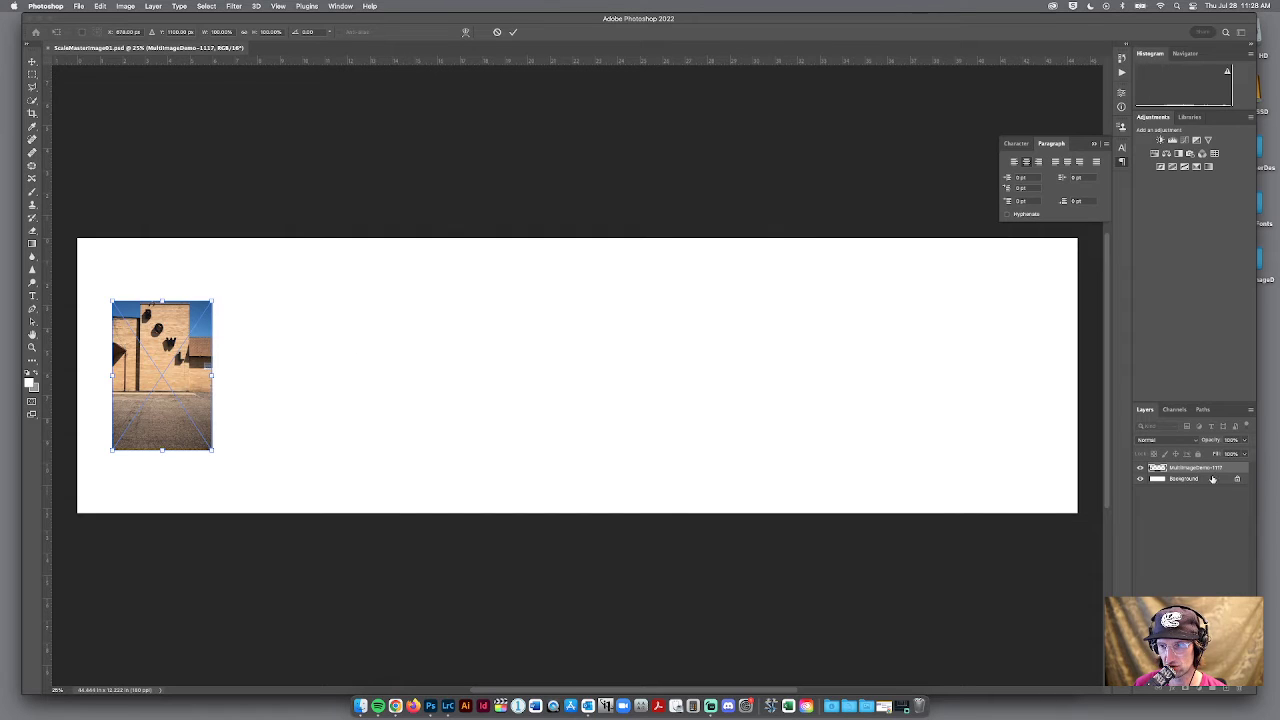
key("Return")
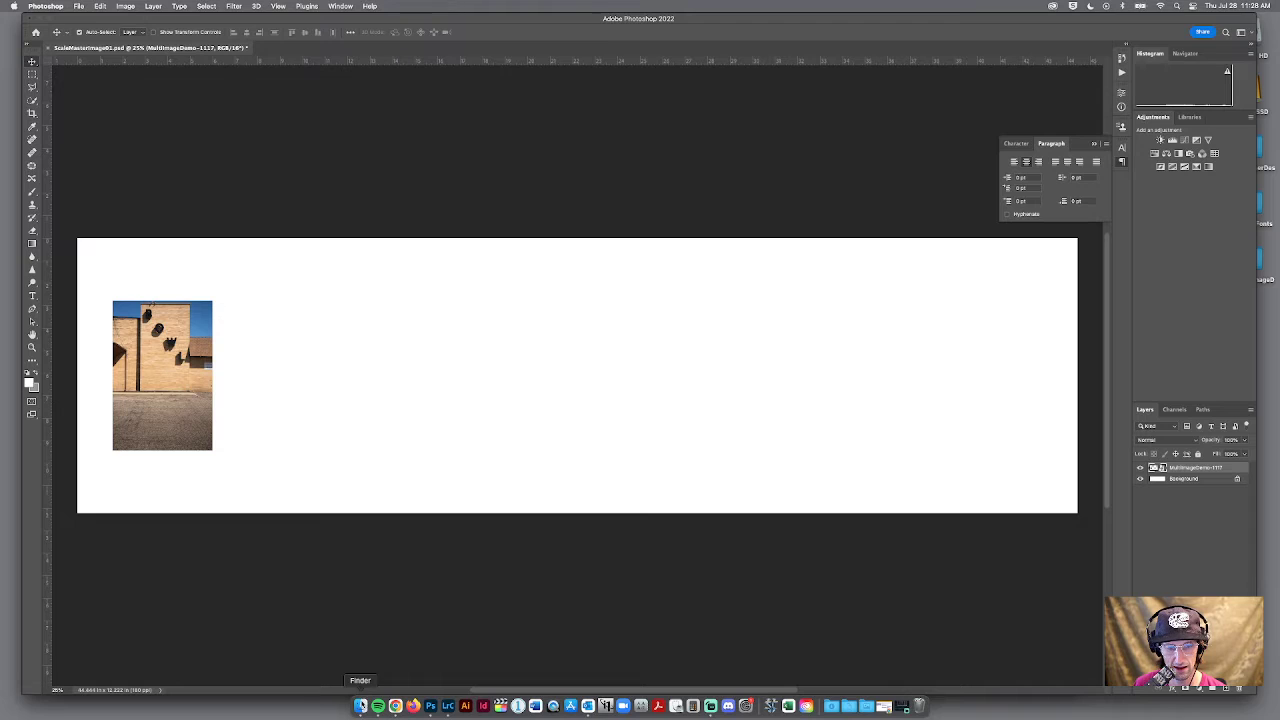
Bring MultiImageDemo-5657.jpg from Finder into the document and position it just right of the brick building photo, bottom edges level
left_click(361, 706)
left_click(688, 244)
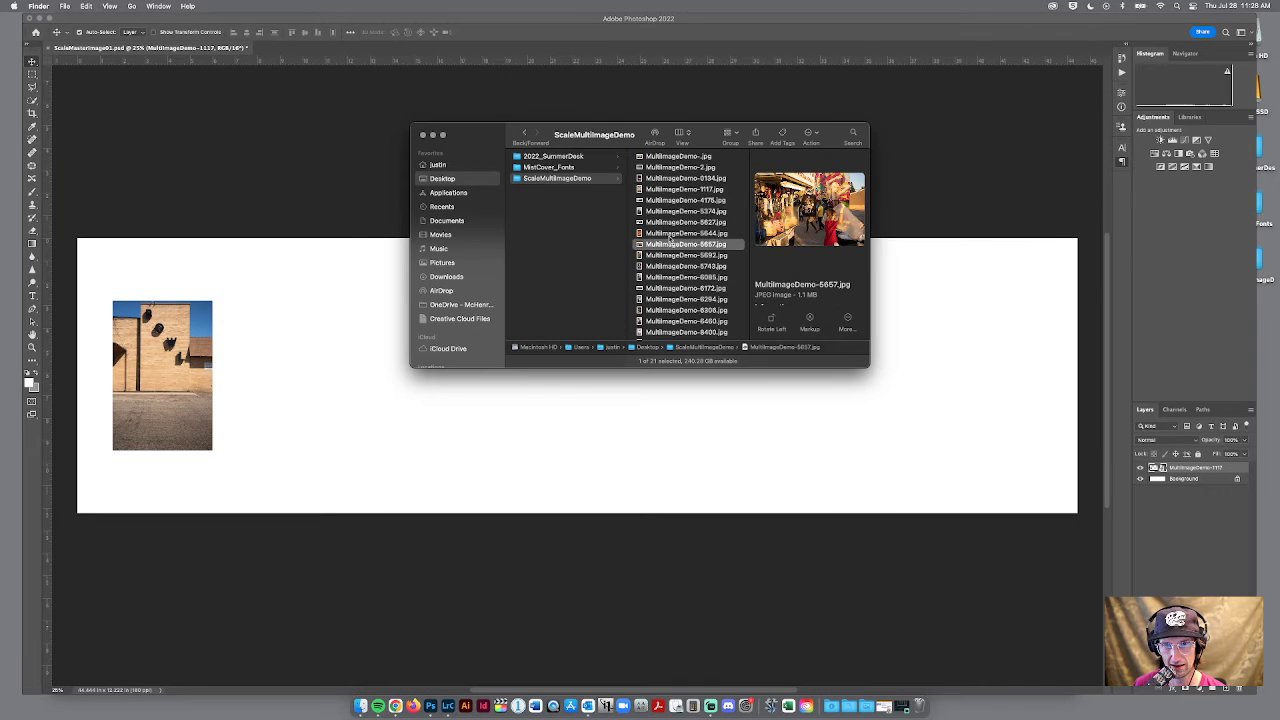
left_click_drag(640, 246, 290, 432)
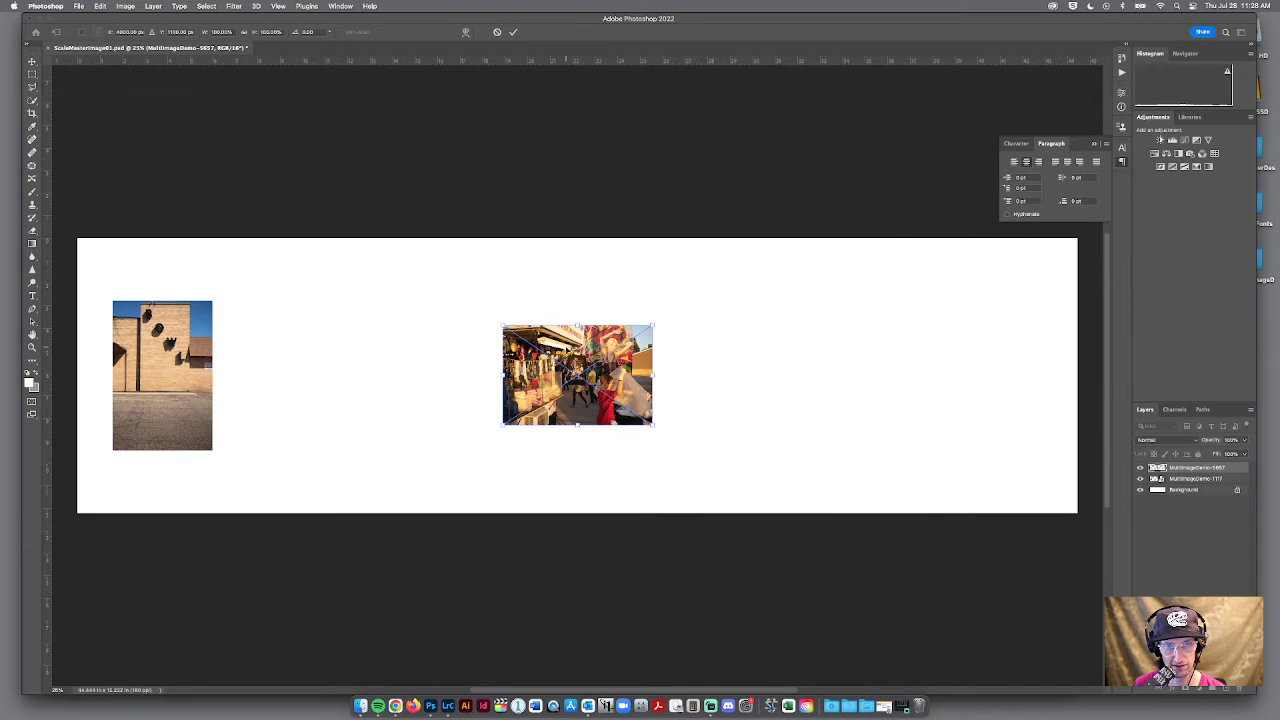
left_click_drag(573, 349, 299, 372)
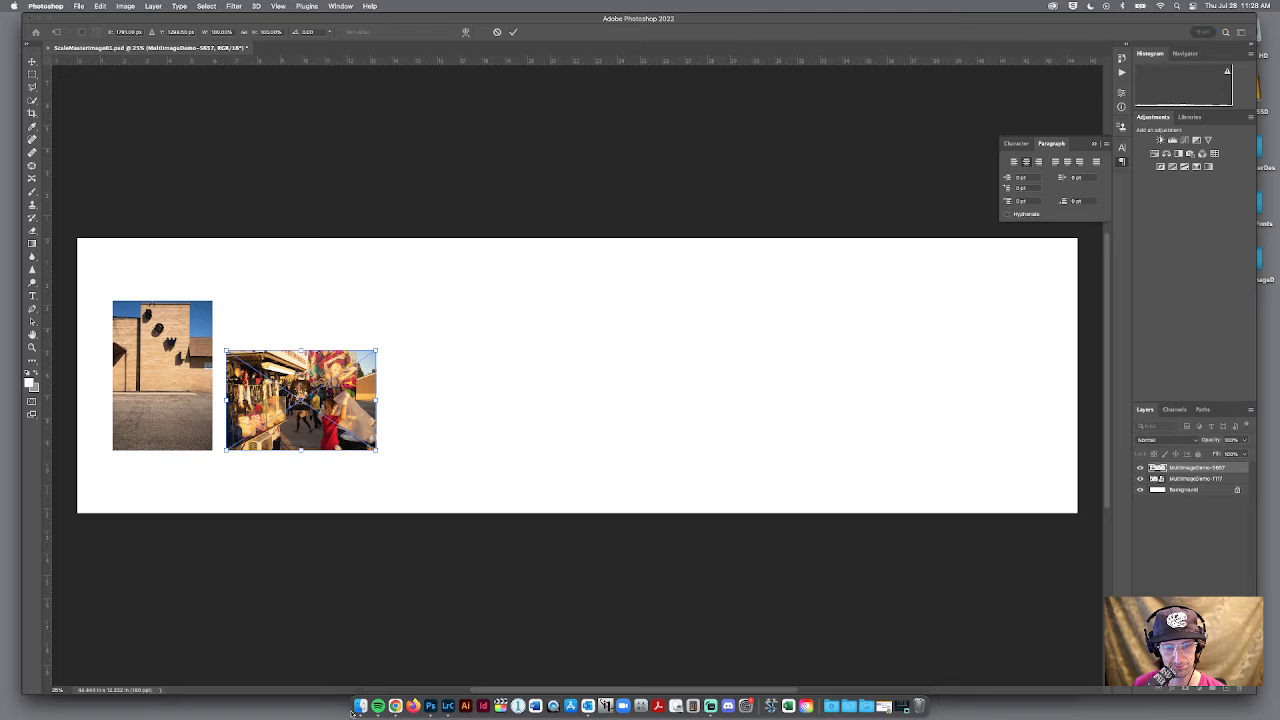
Try to add MultiImageDemo-0134.jpg from Finder while the market photo's placement is still uncommitted
left_click(365, 700)
left_click(686, 168)
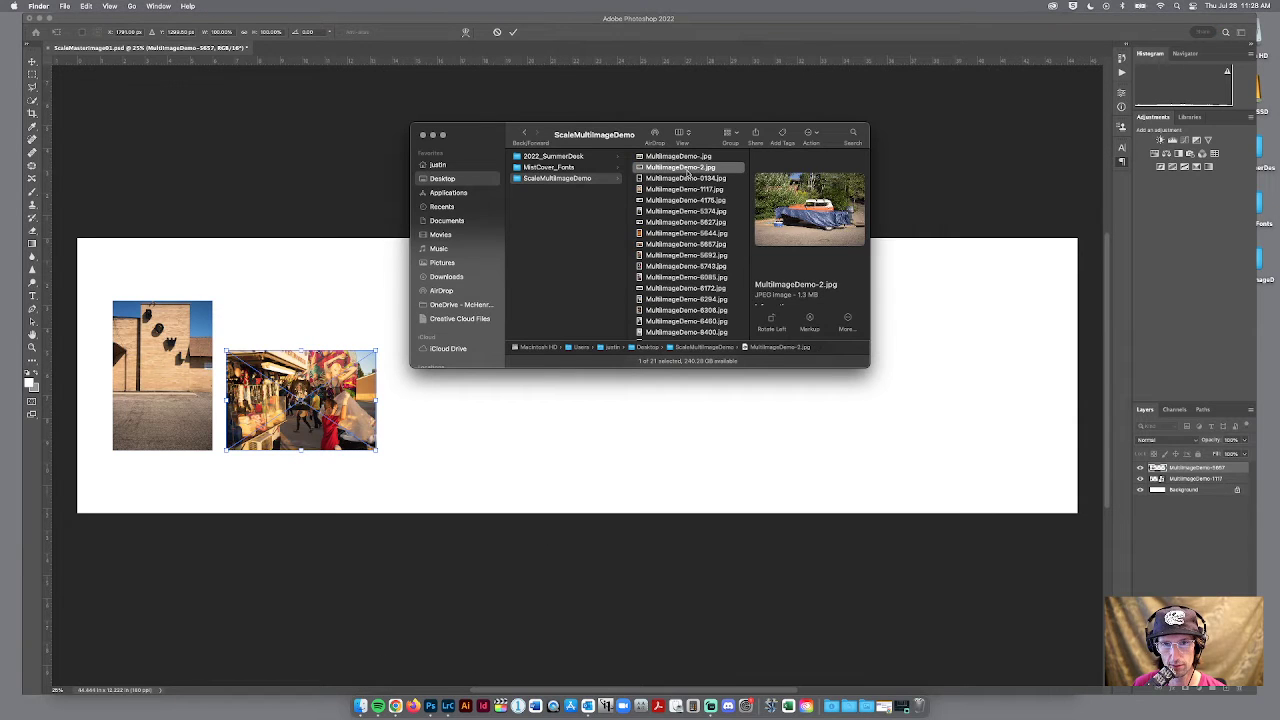
left_click(681, 178)
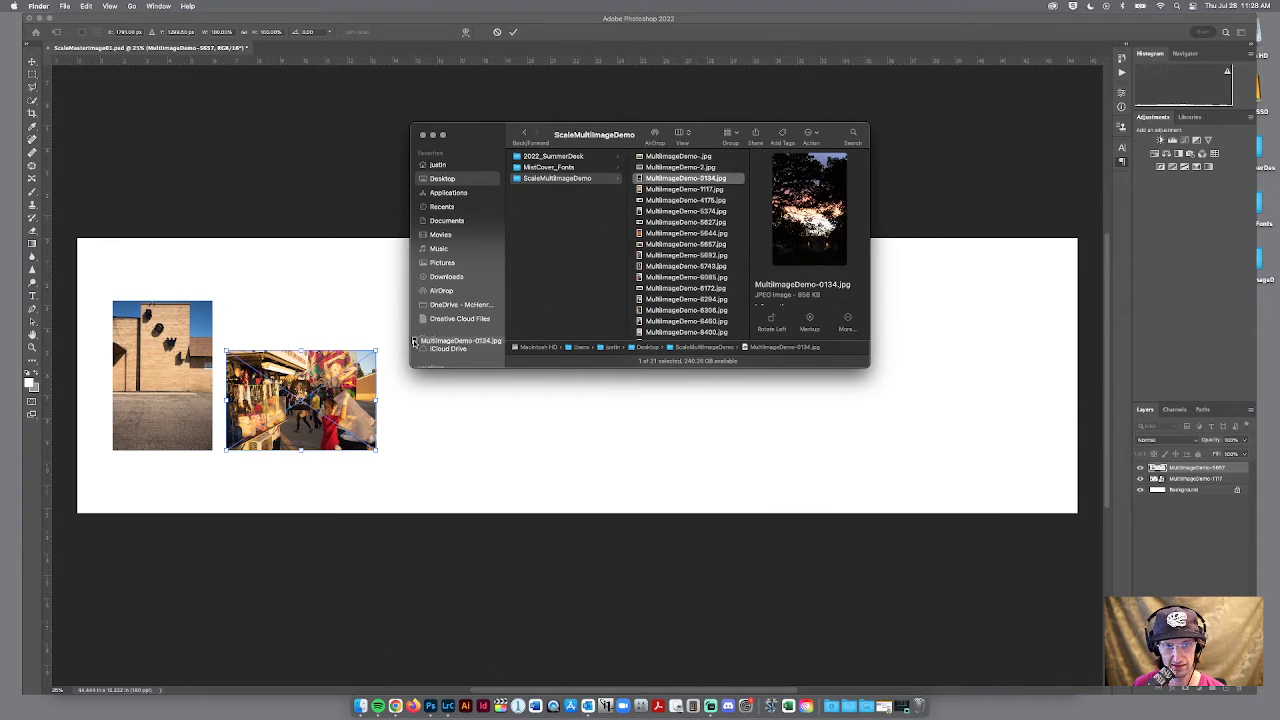
left_click(447, 378)
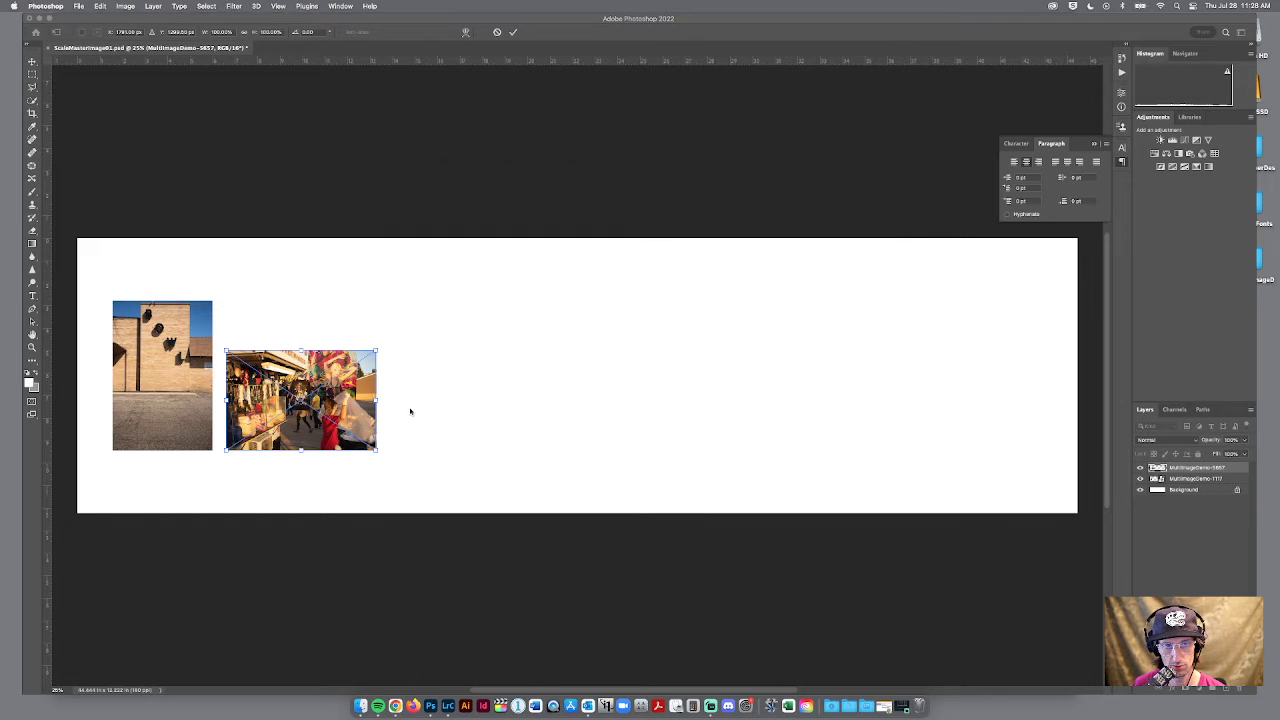
Commit the market photo's placement, move the Finder window aside, and place MultiImageDemo-0134.jpg at the canvas center
key("Return")
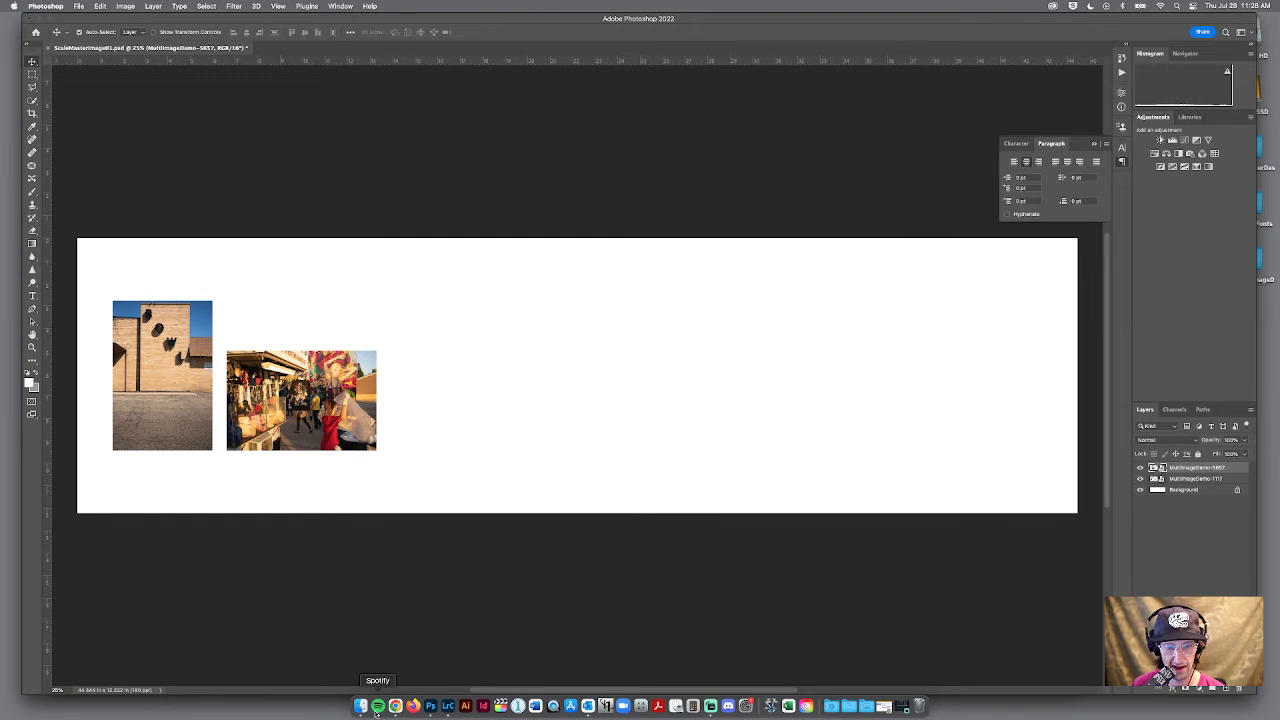
left_click(362, 707)
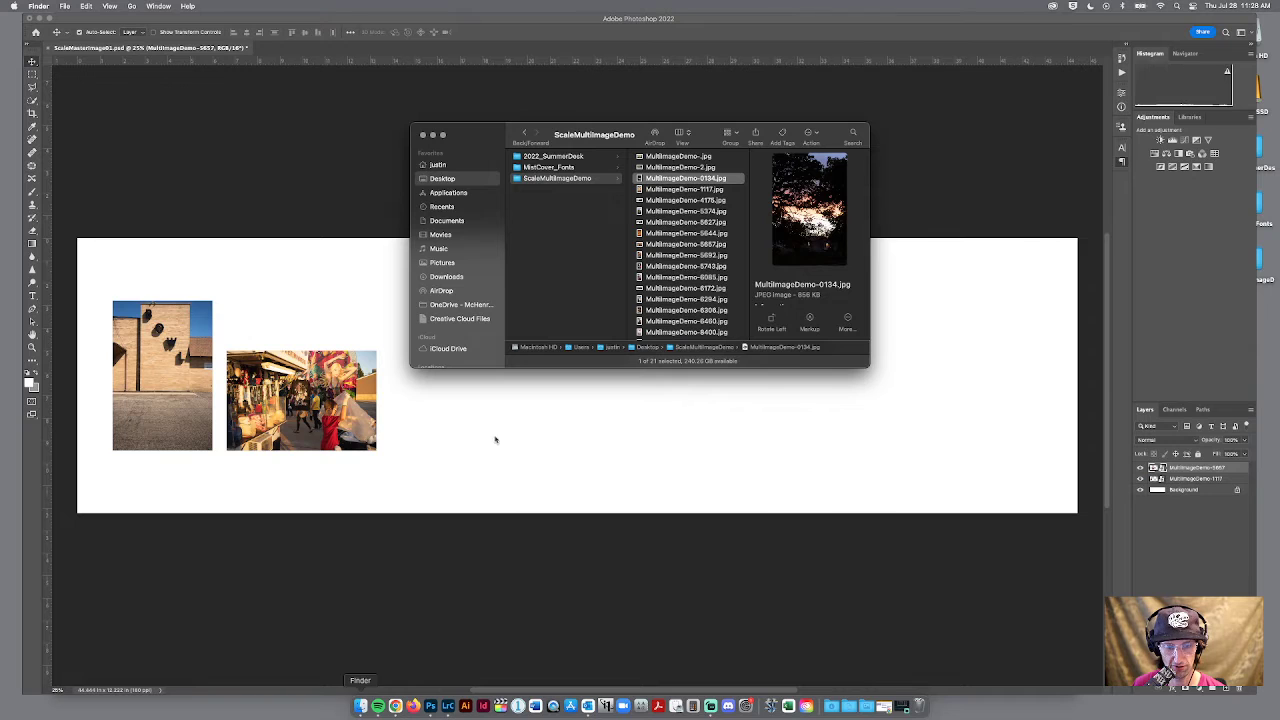
left_click_drag(702, 134, 1108, 386)
left_click_drag(1047, 432, 578, 390)
key("Return")
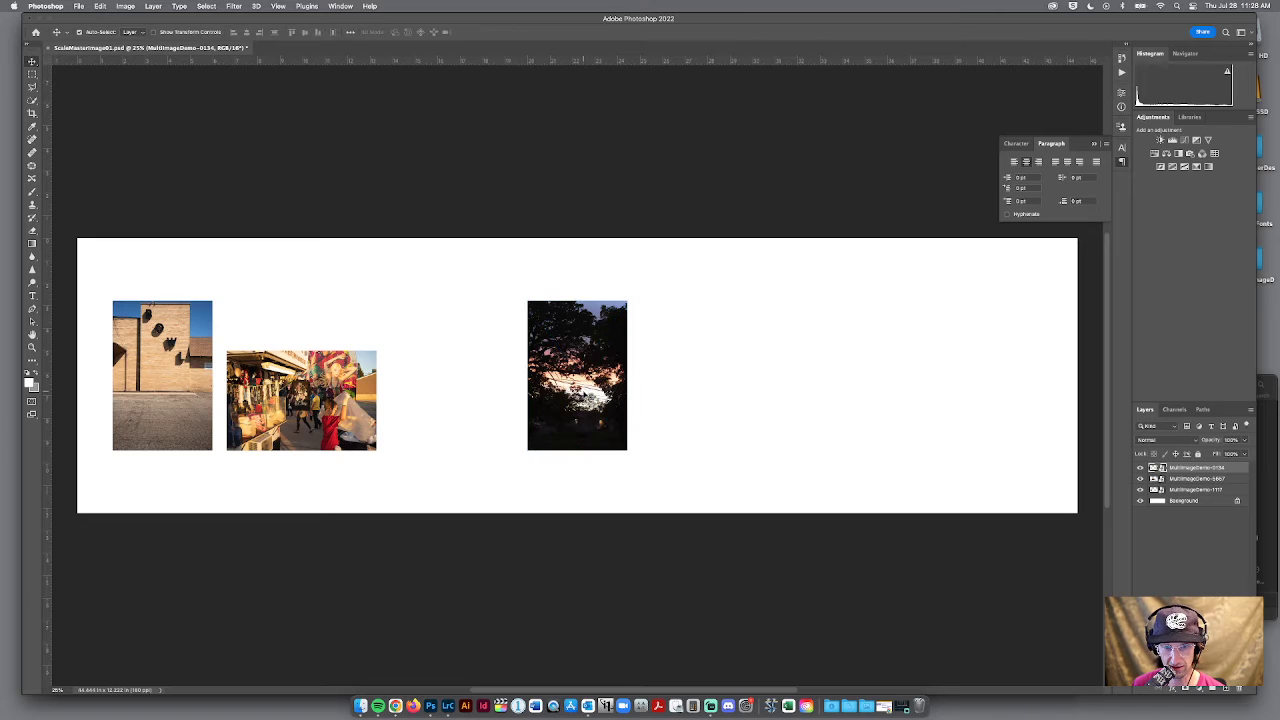
Bring MultiImageDemo-5644.jpg through MultiImageDemo-6172.jpg from Finder into the document, placing the storefront and market photos in the canvas's right half
left_click(1265, 387)
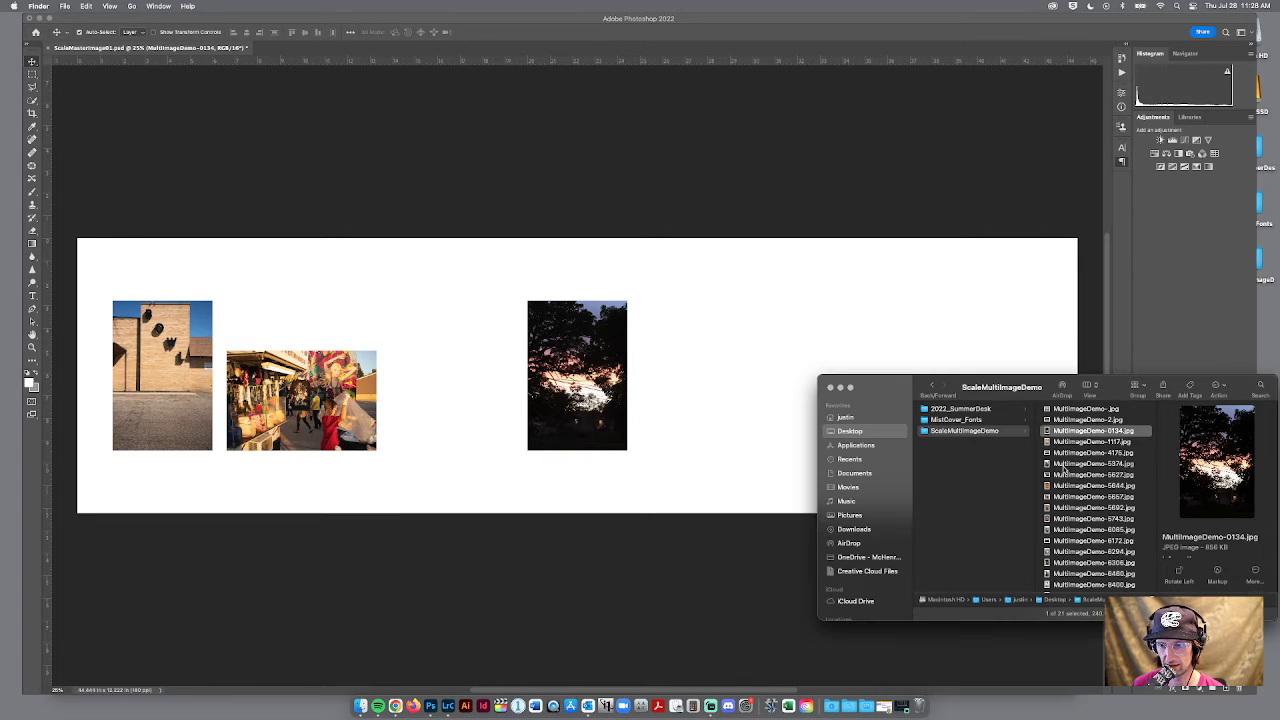
left_click(1082, 487)
left_click(1080, 540, "shift")
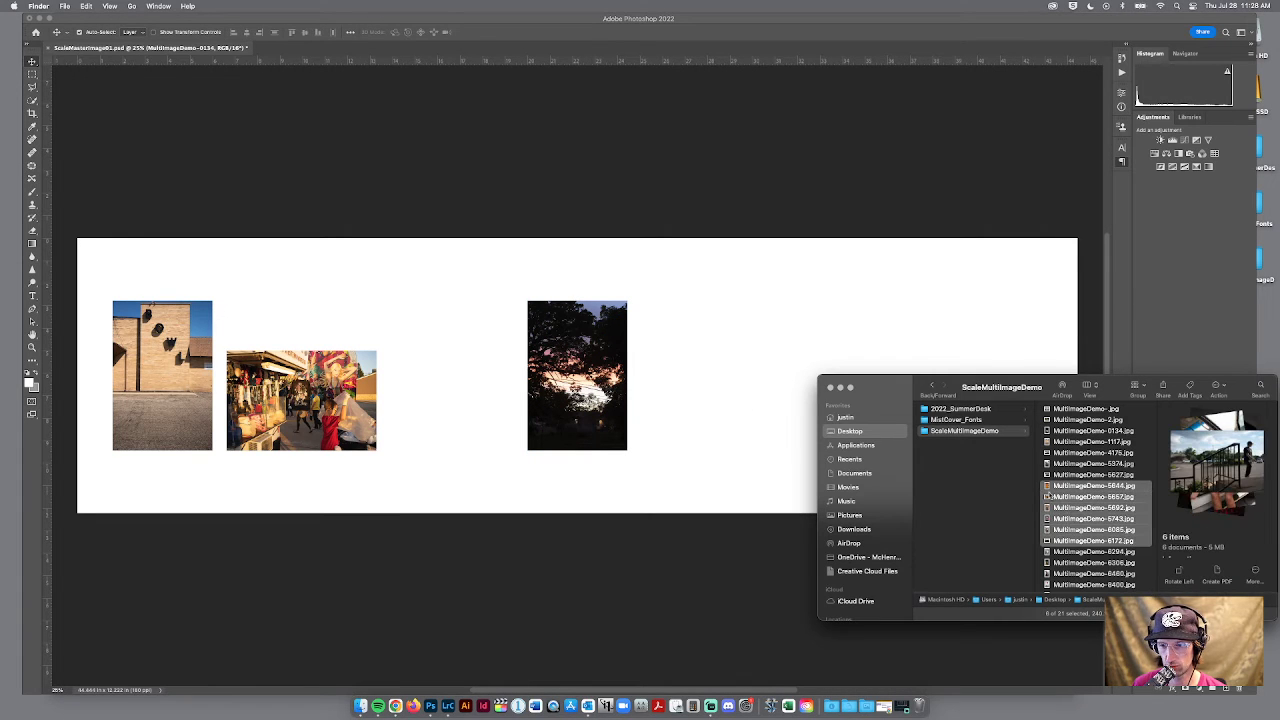
left_click_drag(1047, 493, 824, 313)
key("Return")
left_click_drag(612, 357, 978, 385)
key("Return")
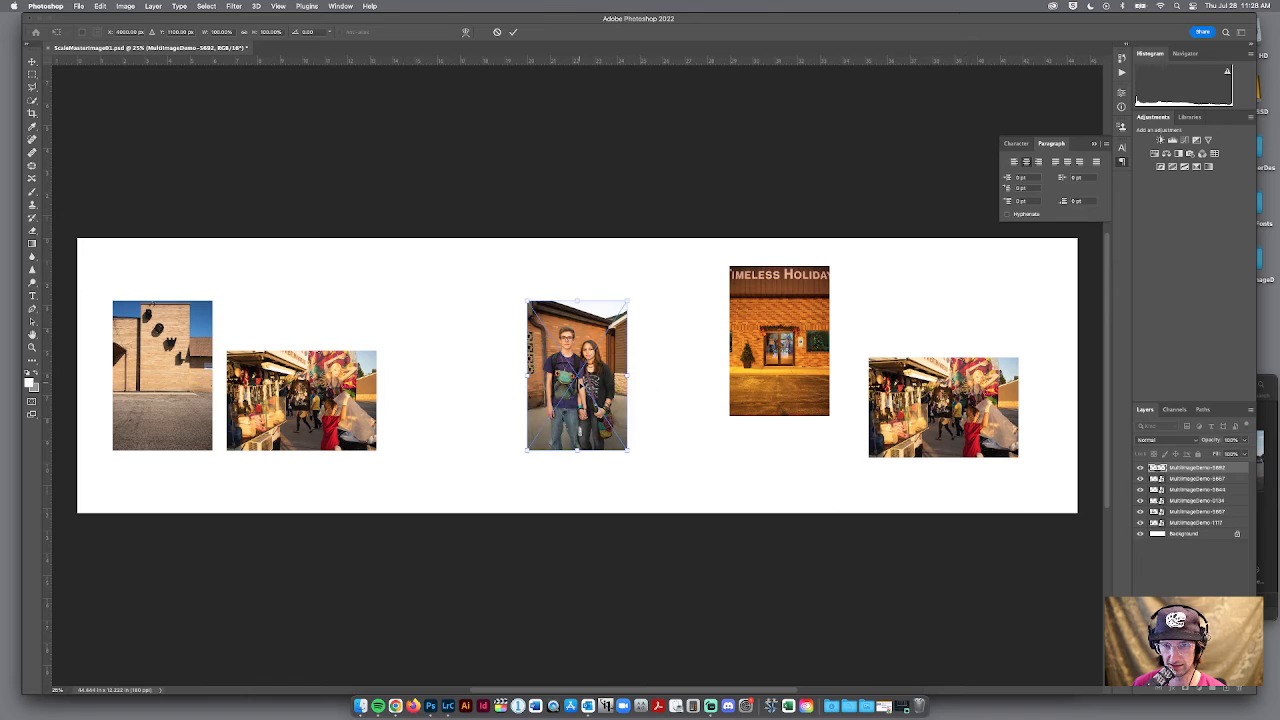
Place the couple photo beside the original market photo, the hooded man beside the sunset, the woman in the car near the right end, and the railing below the storefront
left_click_drag(578, 368, 439, 329)
key("Return")
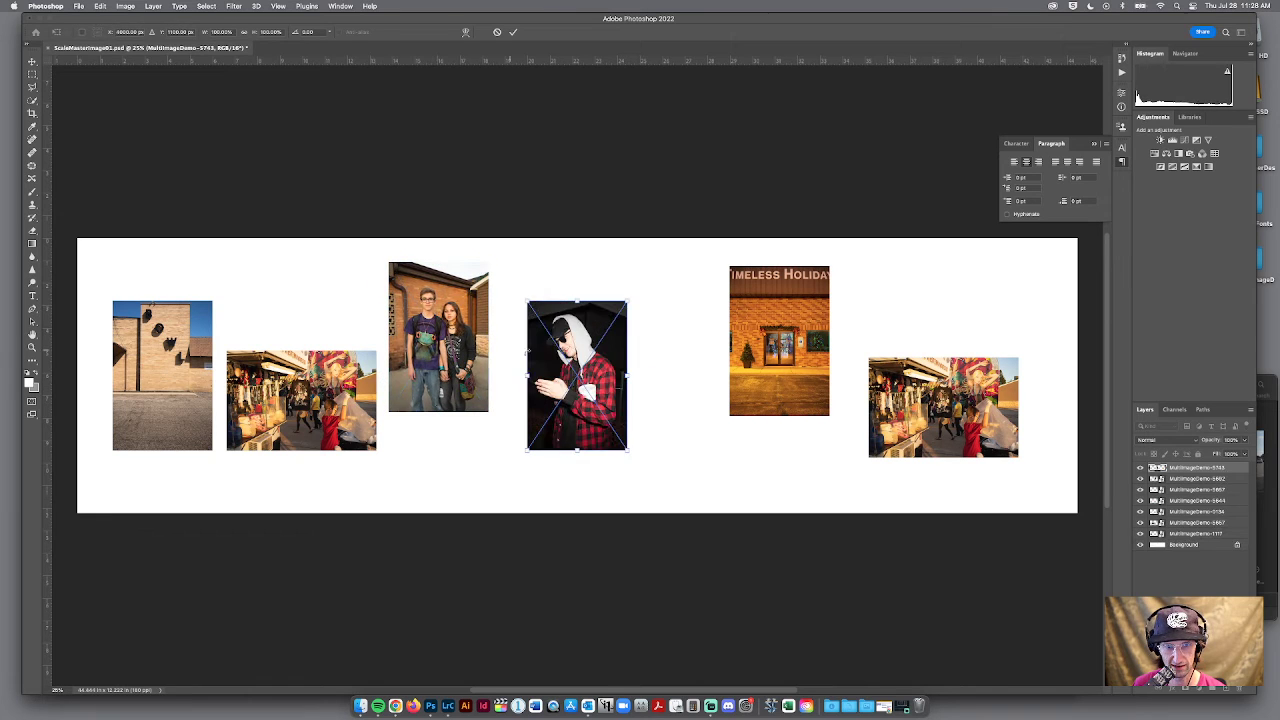
left_click_drag(620, 344, 732, 302)
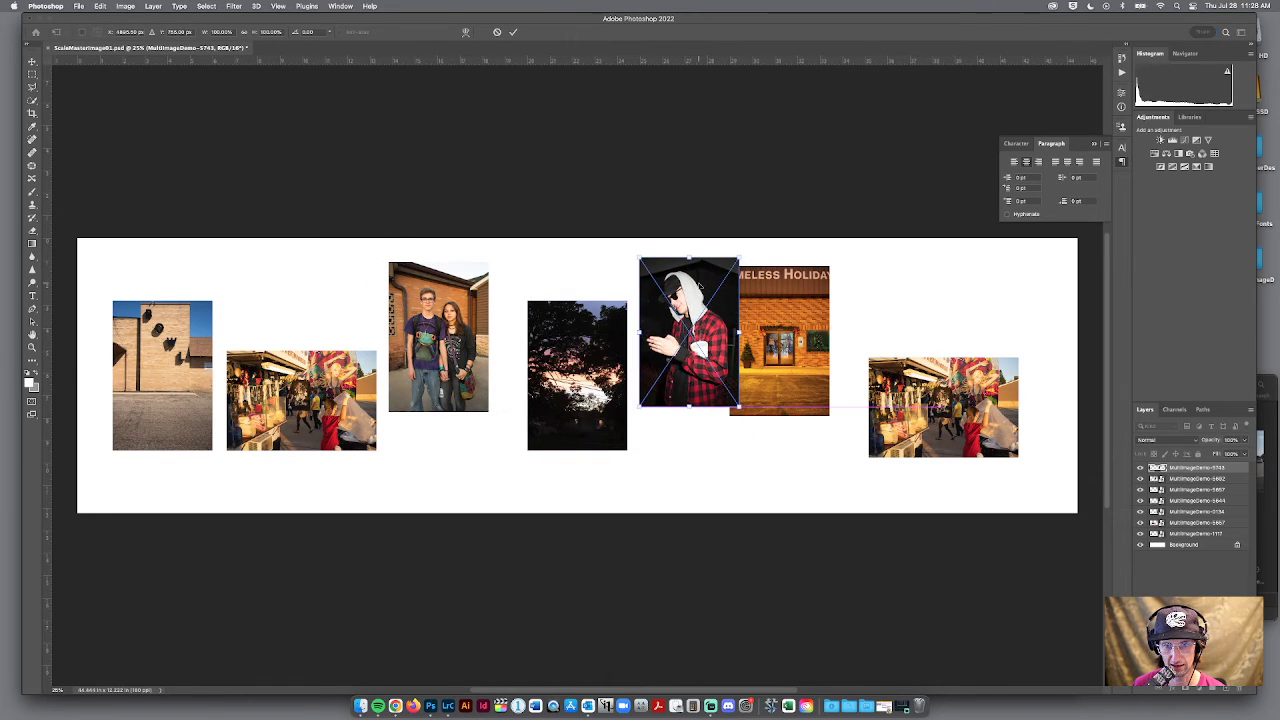
key("Return")
left_click_drag(590, 355, 939, 337)
key("Return")
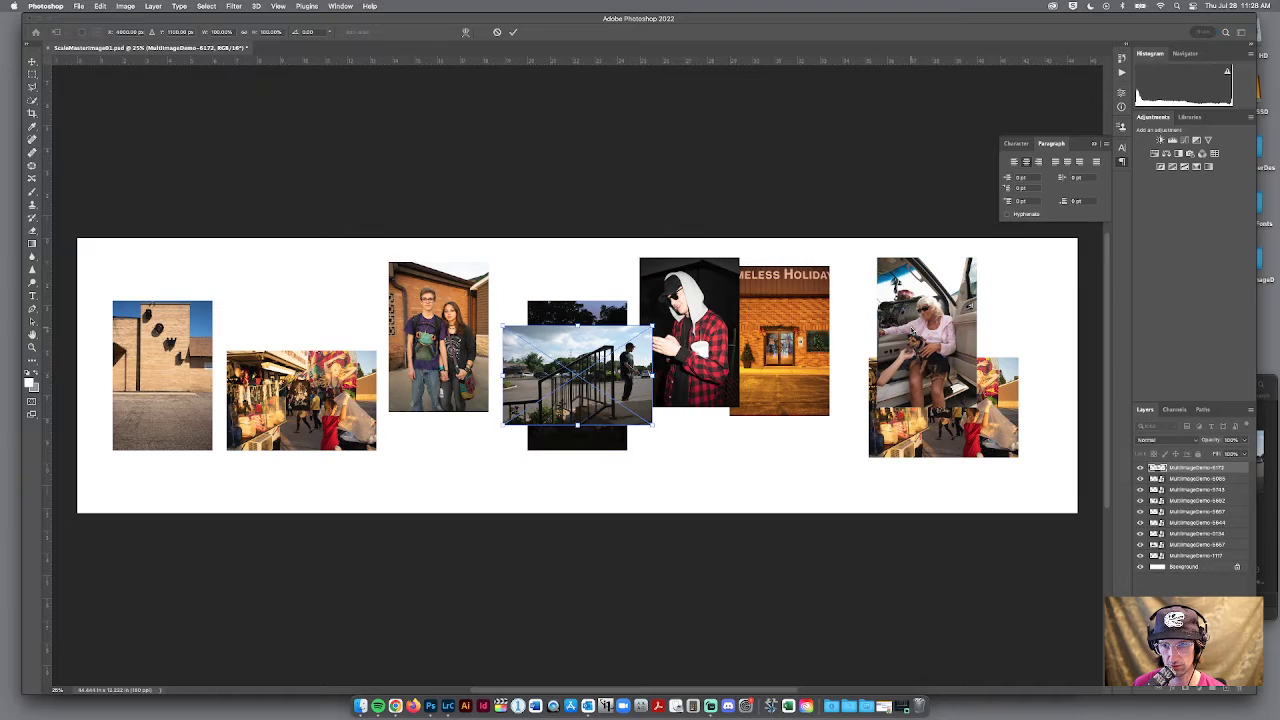
left_click_drag(575, 377, 772, 444)
key("Return")
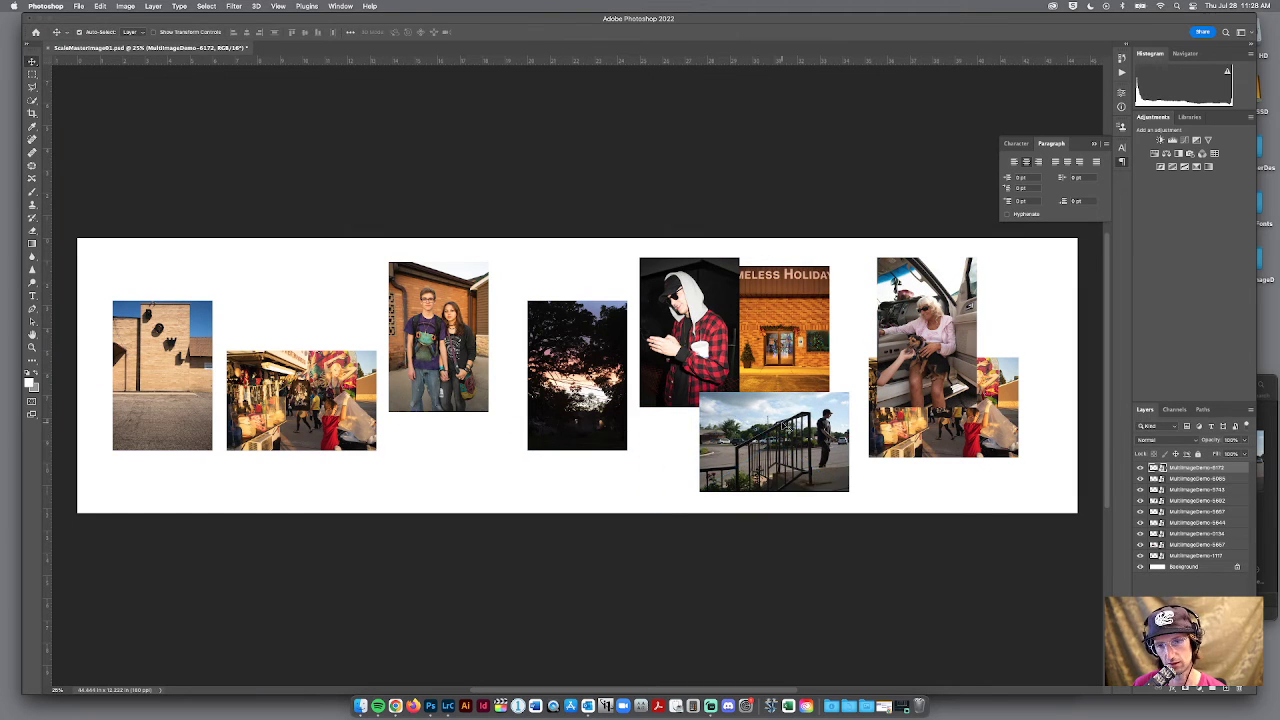
Delete the duplicate market photo at the canvas's right end, and move the original market photo and the brick building photo slightly up
left_click(1005, 405)
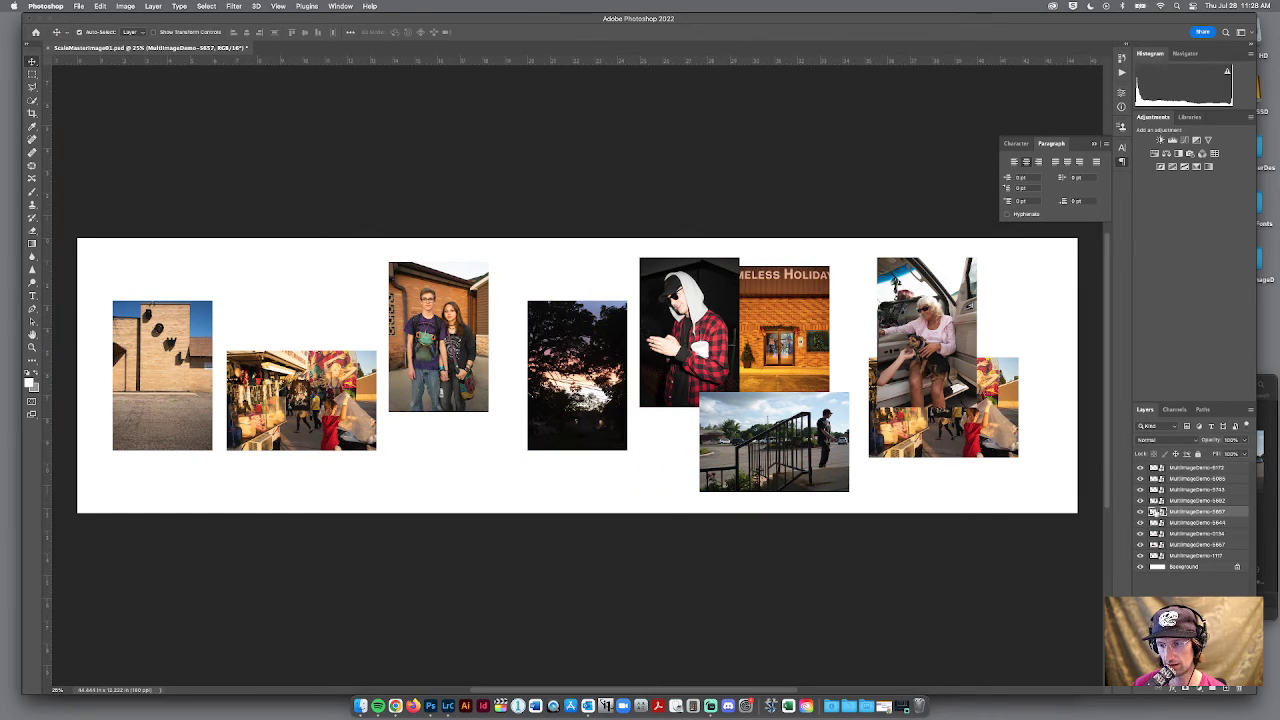
key("Delete")
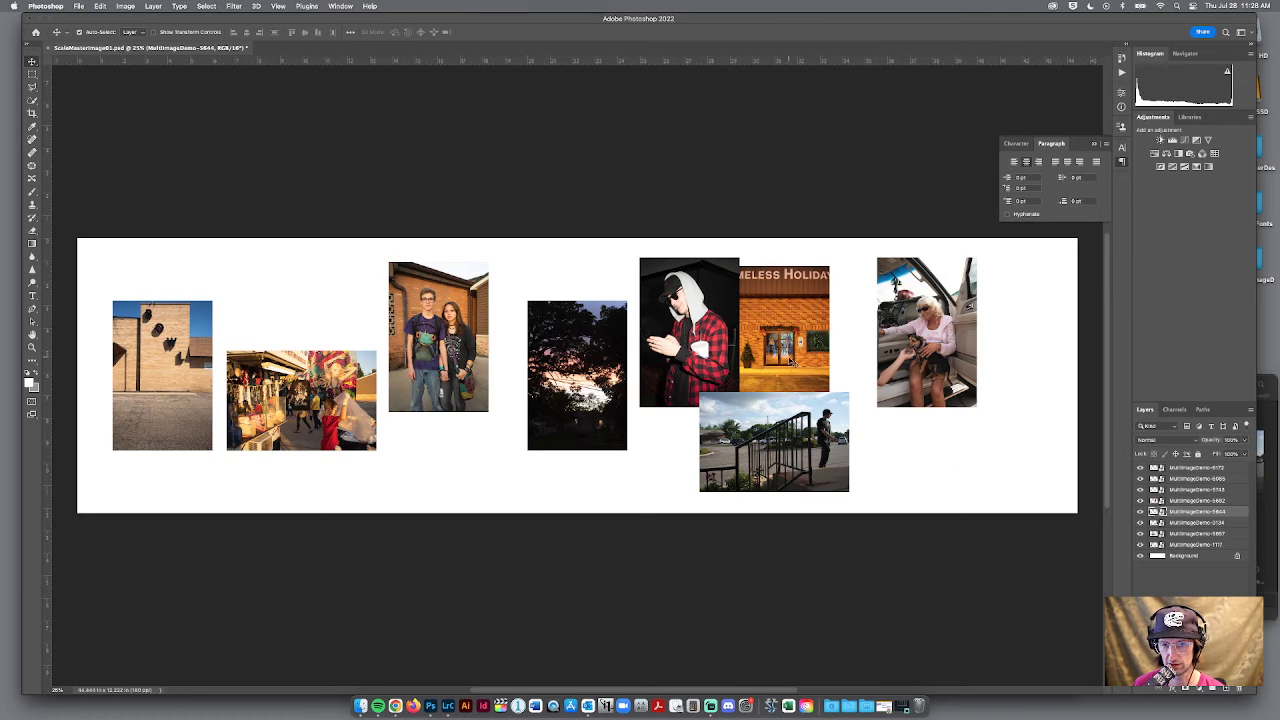
left_click_drag(302, 389, 300, 339)
left_click_drag(172, 341, 163, 316)
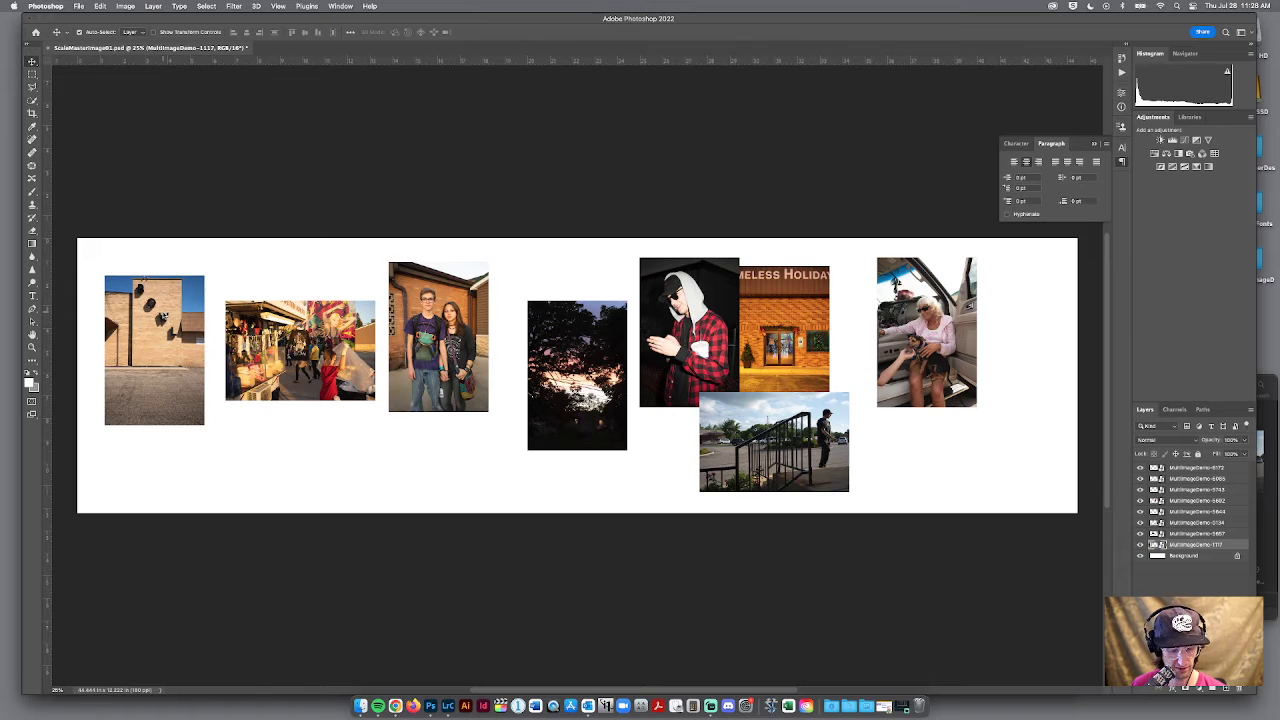
key("super+t")
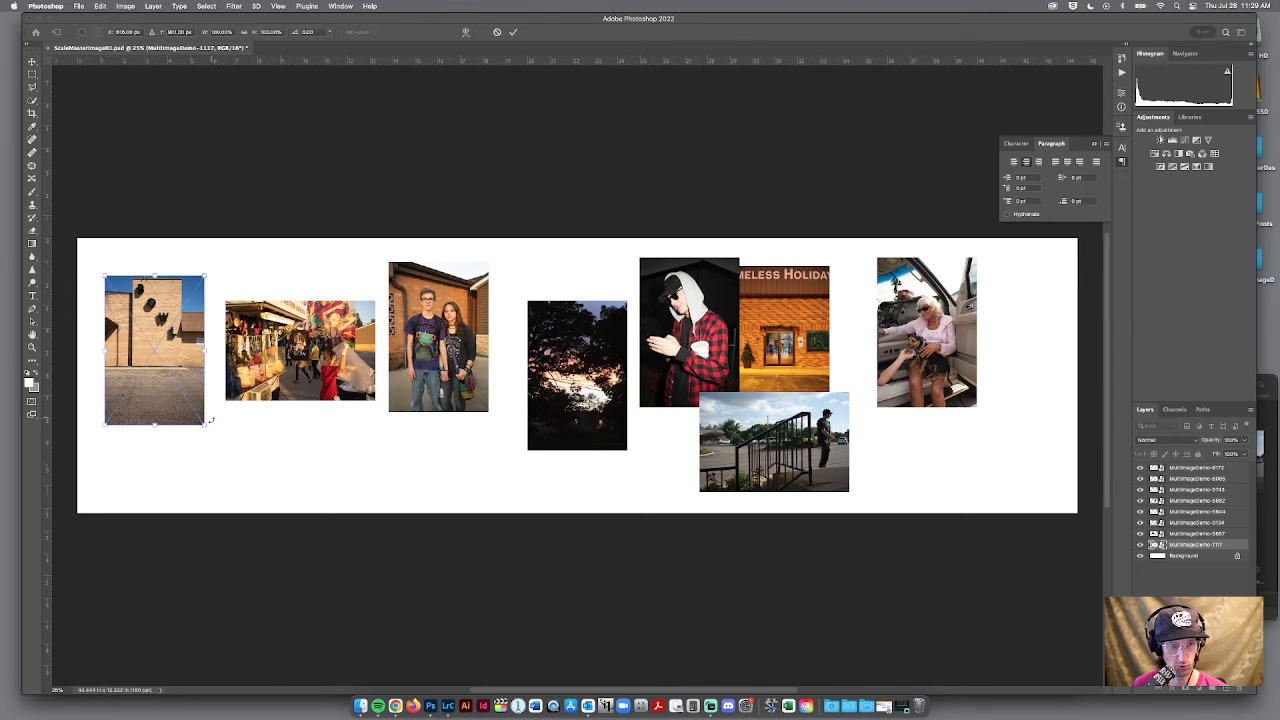
left_click_drag(205, 426, 182, 395)
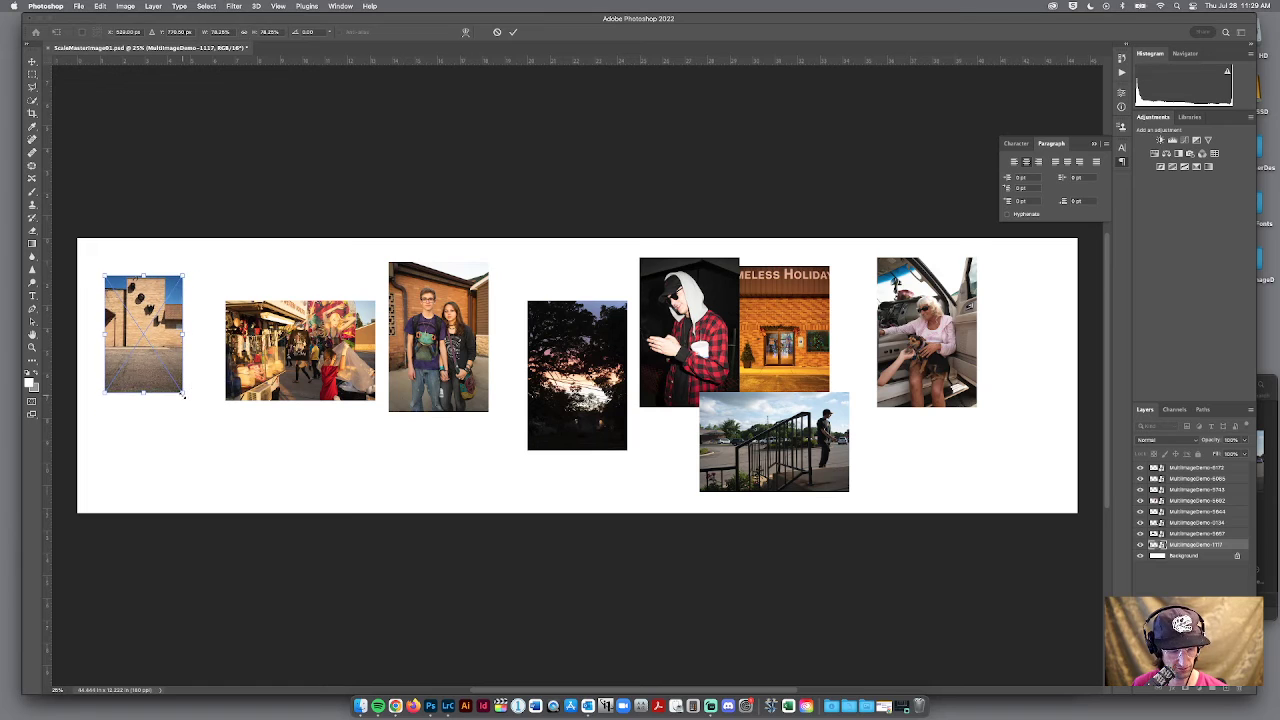
key("Escape")
Scale the brick building photo to 64% and shift the market and couple photos left, with the market photo lower than its neighbours
key("super+t")
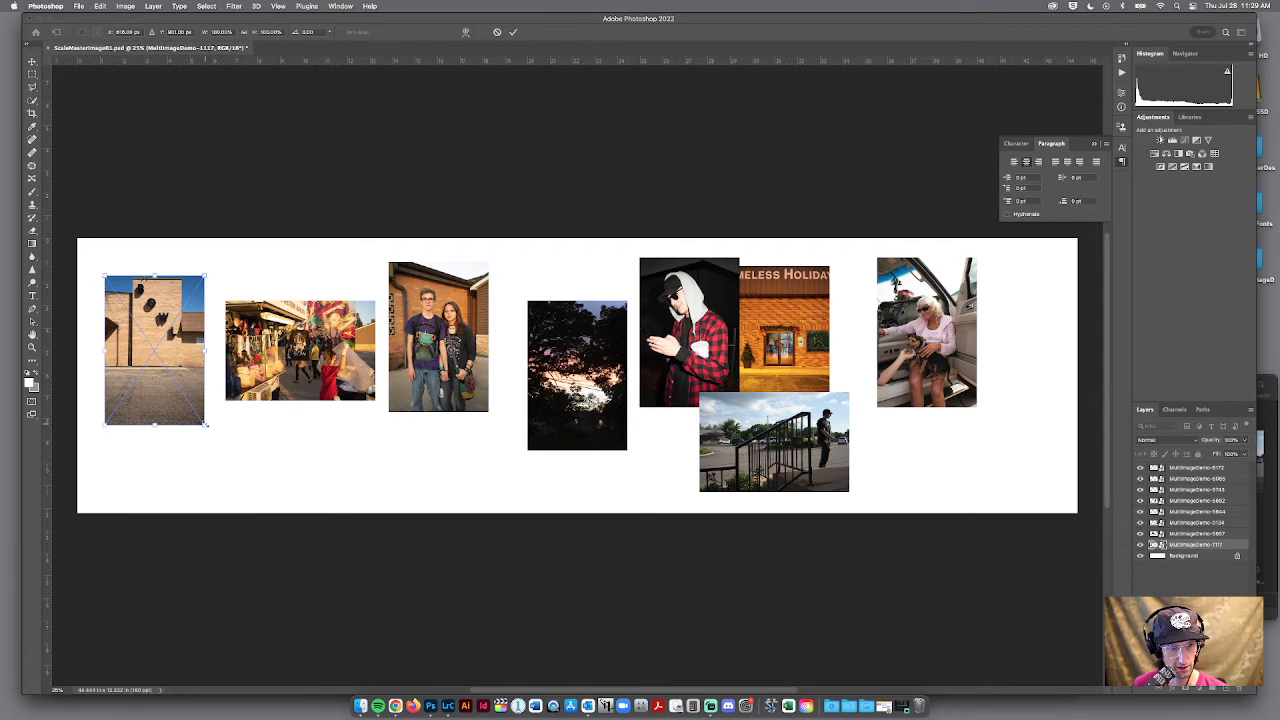
left_click_drag(205, 425, 173, 368)
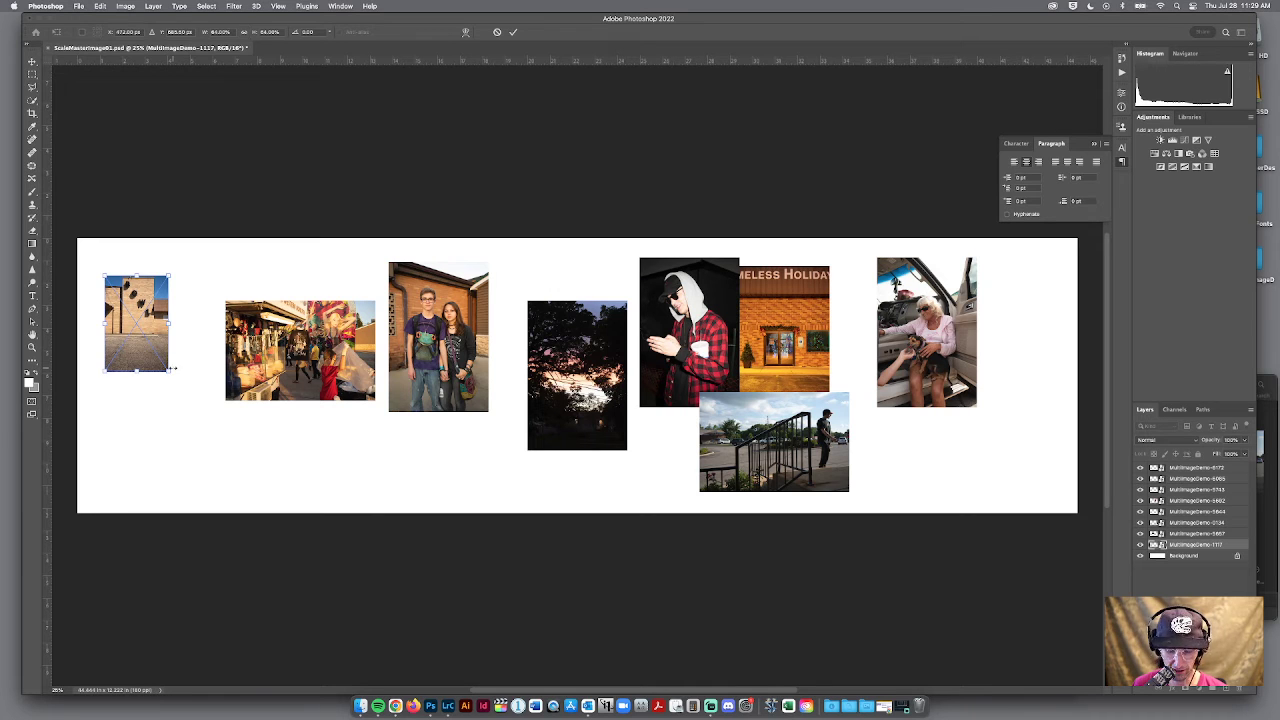
key("Return")
left_click_drag(270, 344, 230, 368)
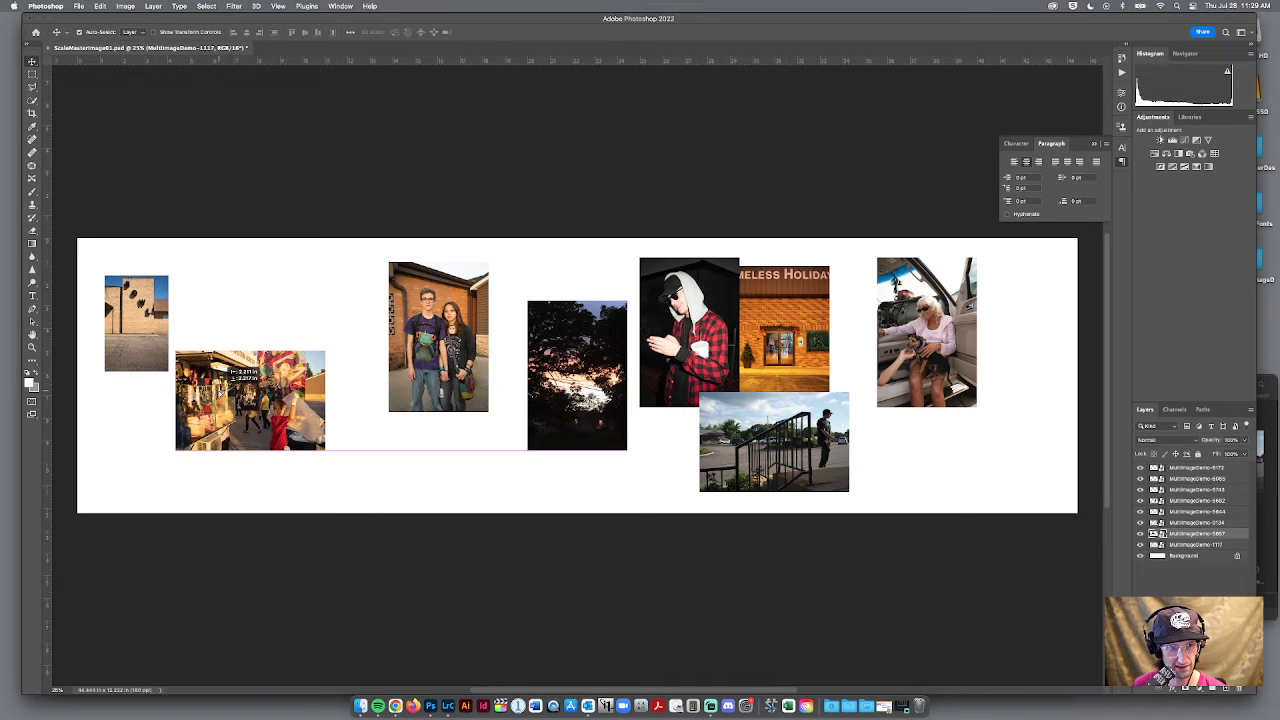
left_click_drag(455, 325, 399, 314)
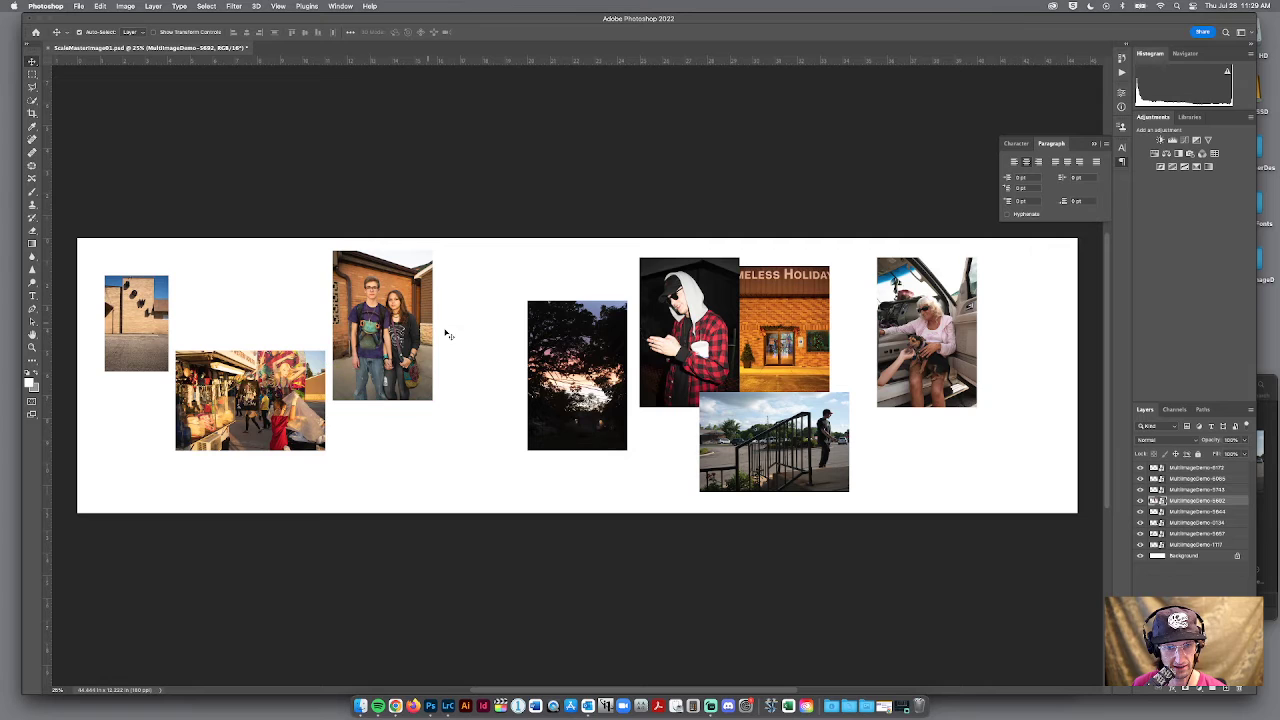
Move the sunset tree photo left and down toward the couple photo, and scale it proportionally to about 73%
left_click_drag(558, 355, 490, 378)
key("super+t")
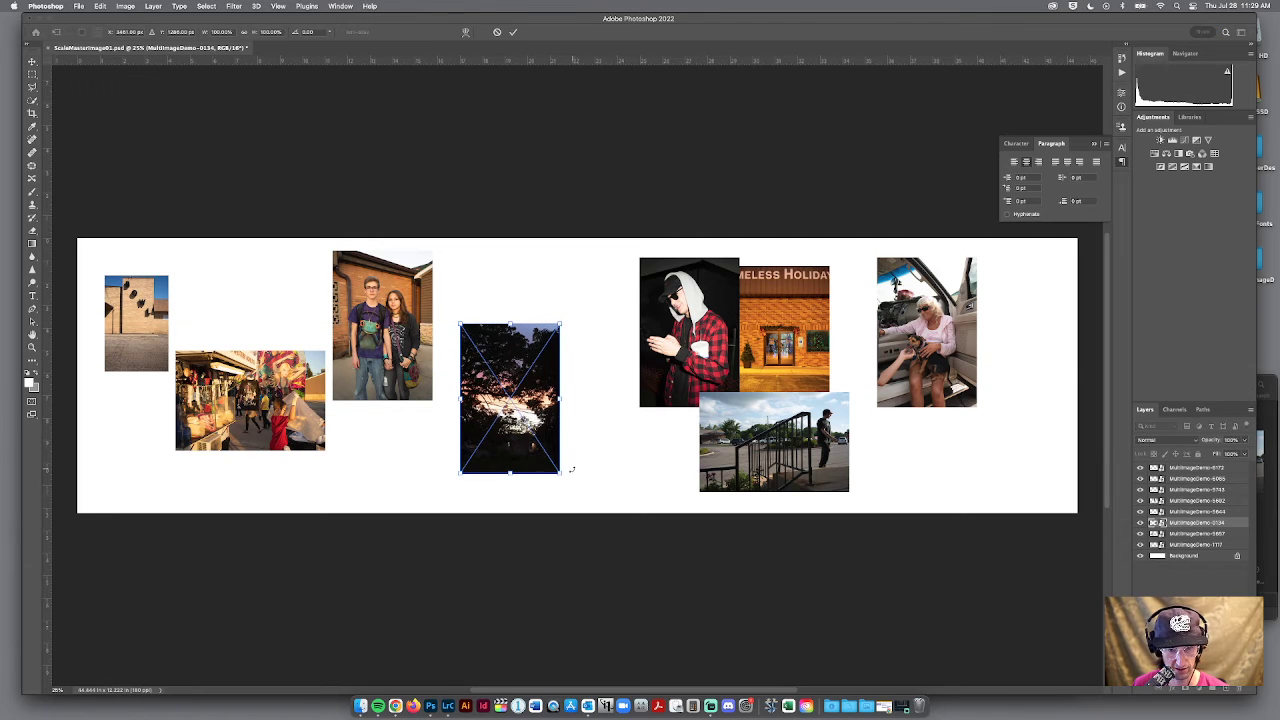
left_click_drag(560, 473, 533, 433)
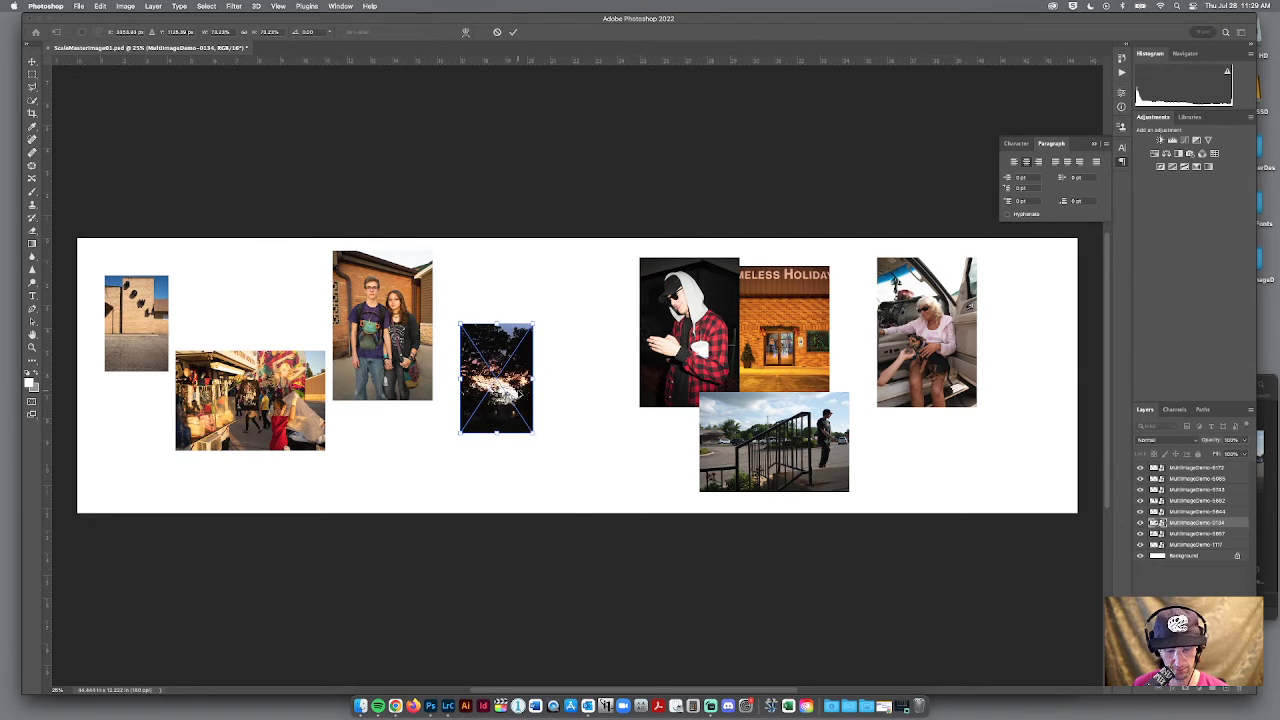
key("Return")
Move the hooded man photo just right of the sunset photo, top edges level, and scale it down to match the sunset photo's size
left_click_drag(686, 290, 588, 357)
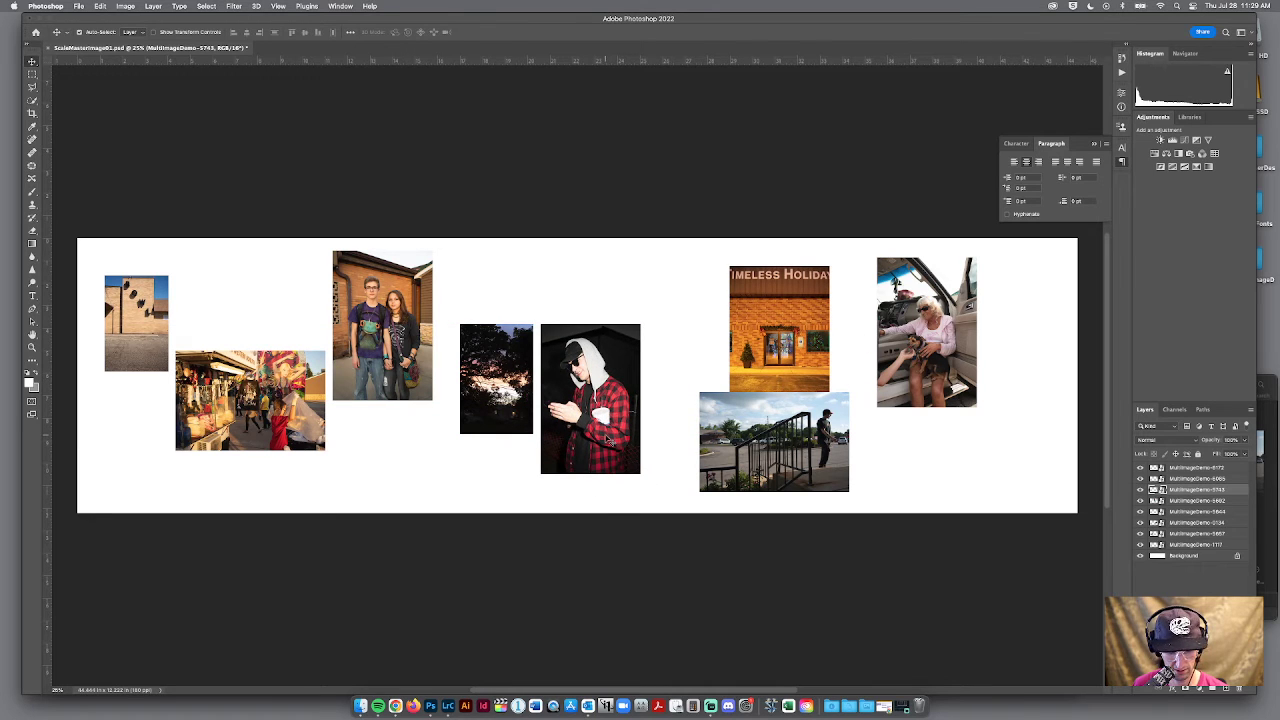
key("super+t")
left_click_drag(640, 472, 606, 437)
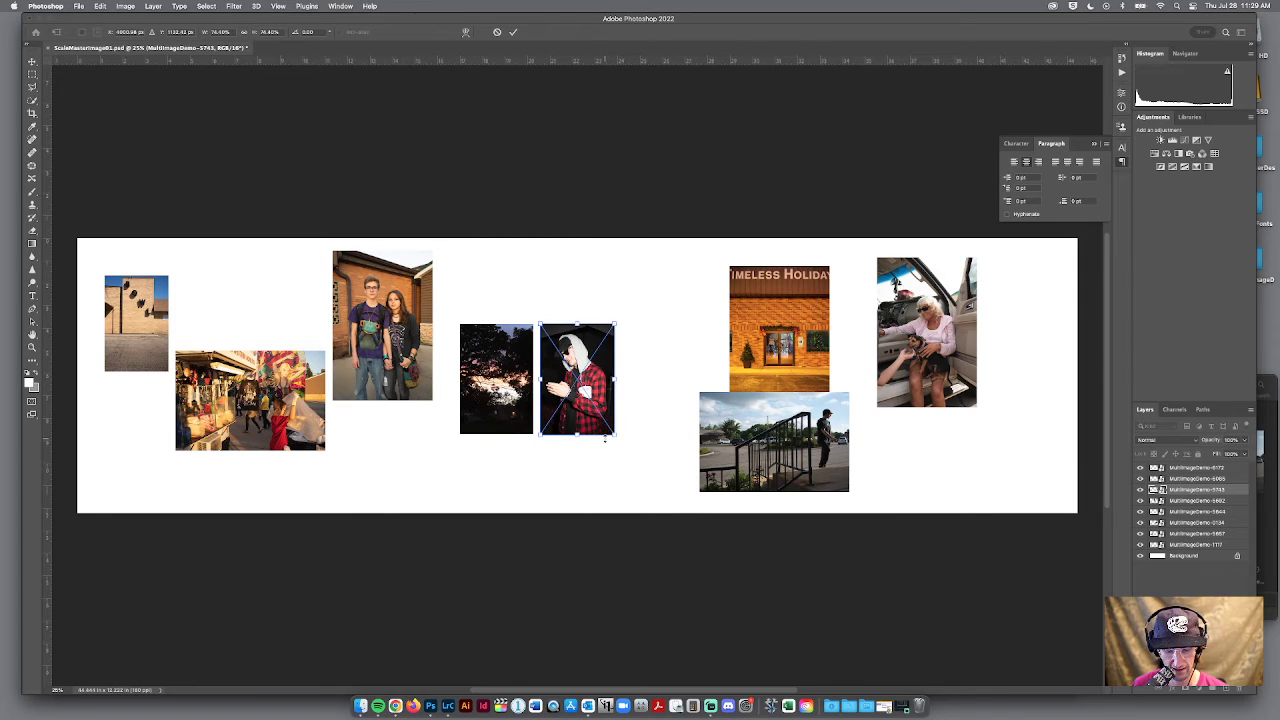
key("Return")
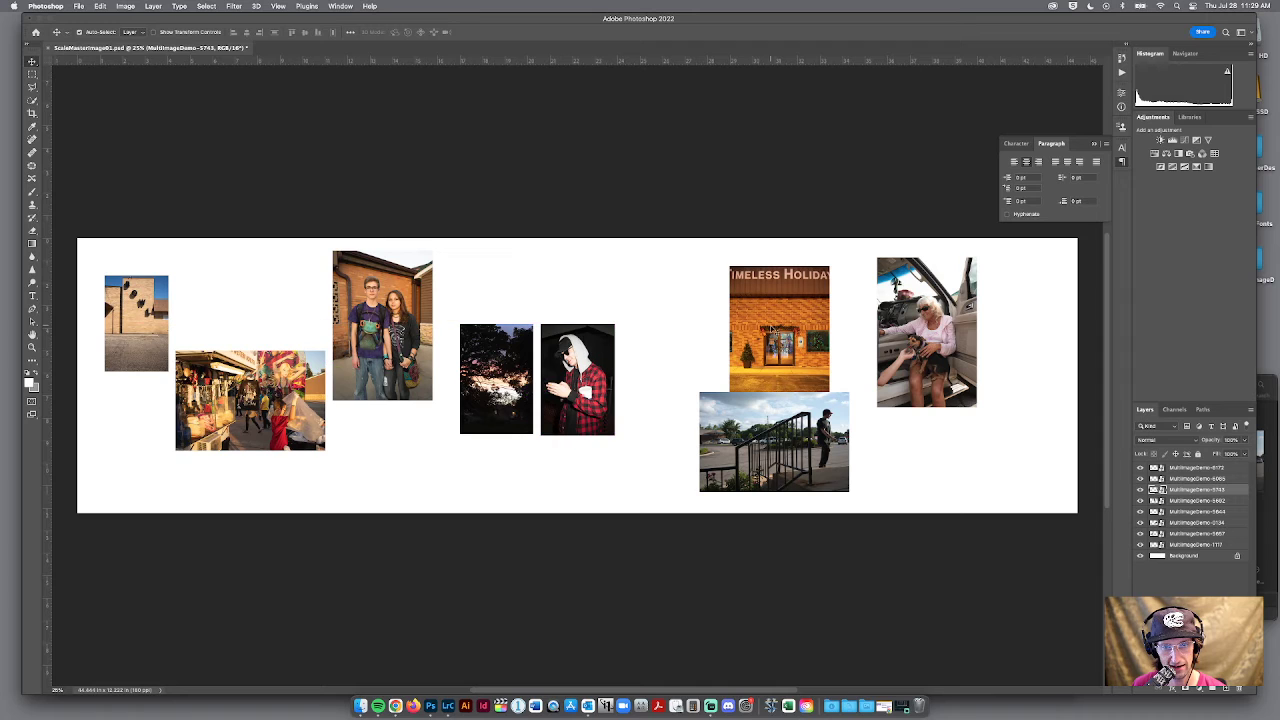
Spread the storefront, railing and woman-in-car photos in a row without overlap across the right half of the canvas
left_click_drag(772, 328, 685, 338)
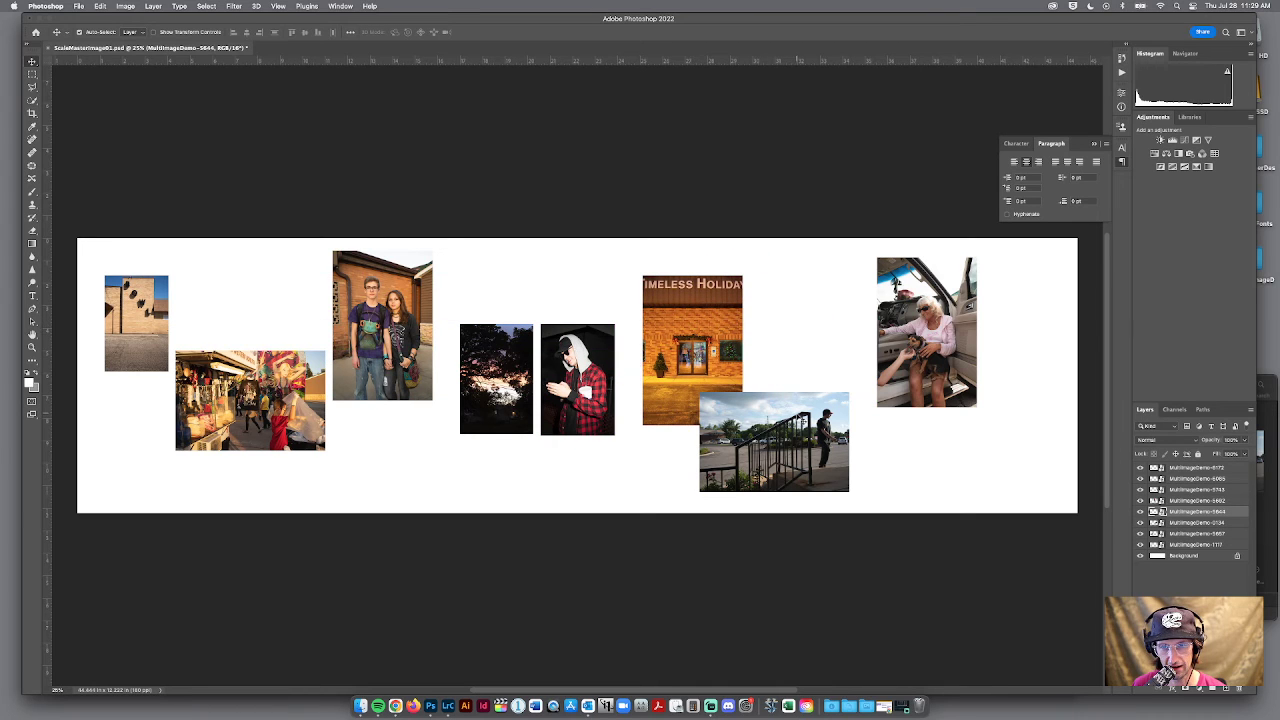
left_click_drag(797, 413, 853, 350)
left_click_drag(951, 323, 1019, 394)
left_click_drag(829, 397, 848, 397)
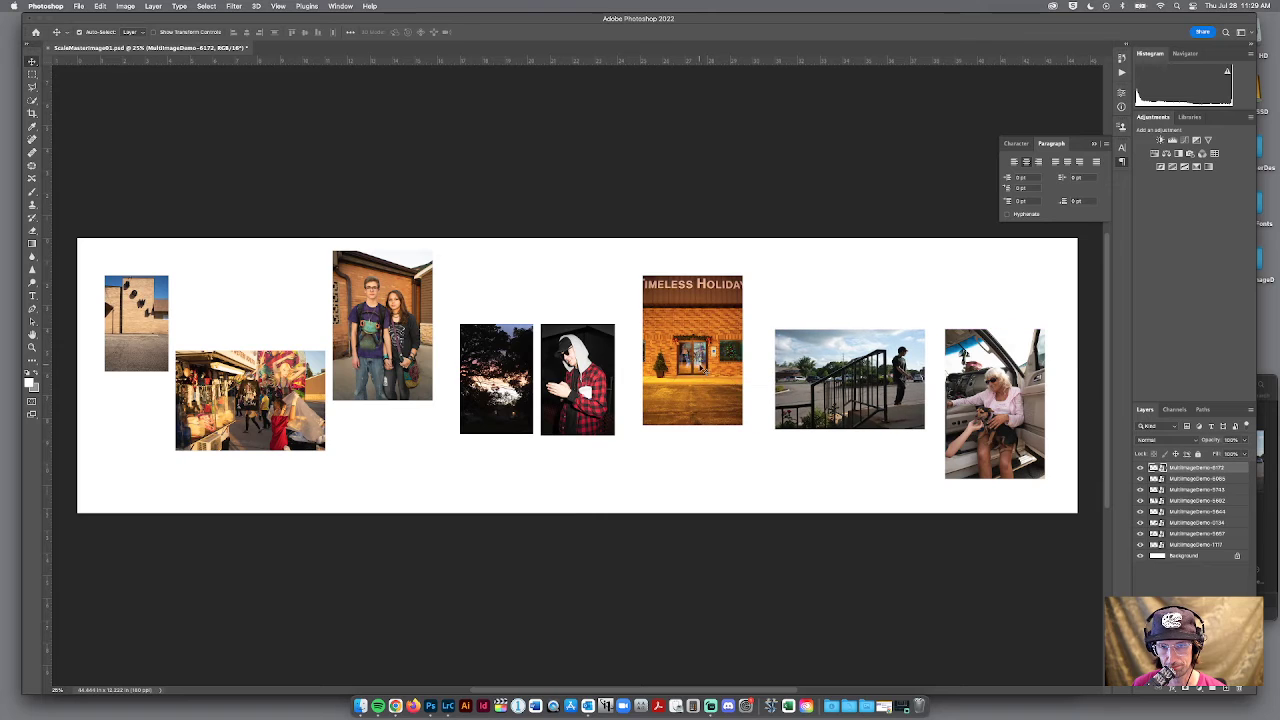
left_click_drag(703, 368, 708, 376)
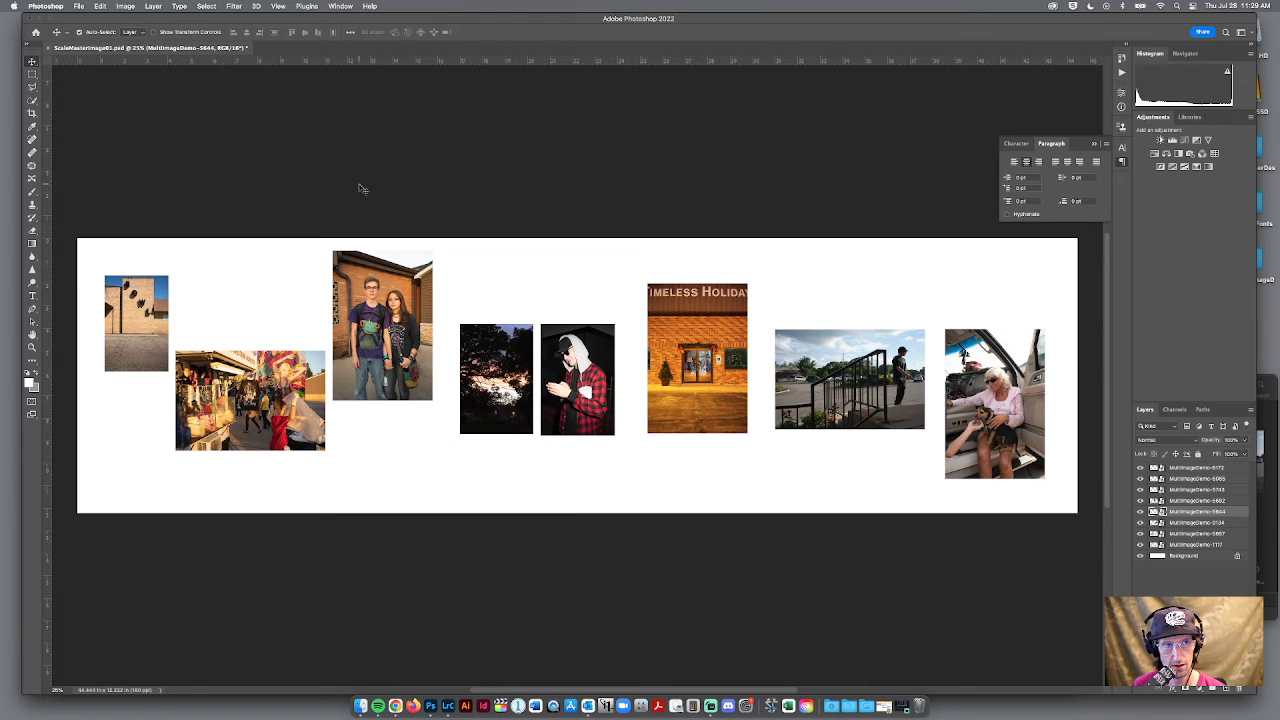
left_click_drag(826, 354, 818, 347)
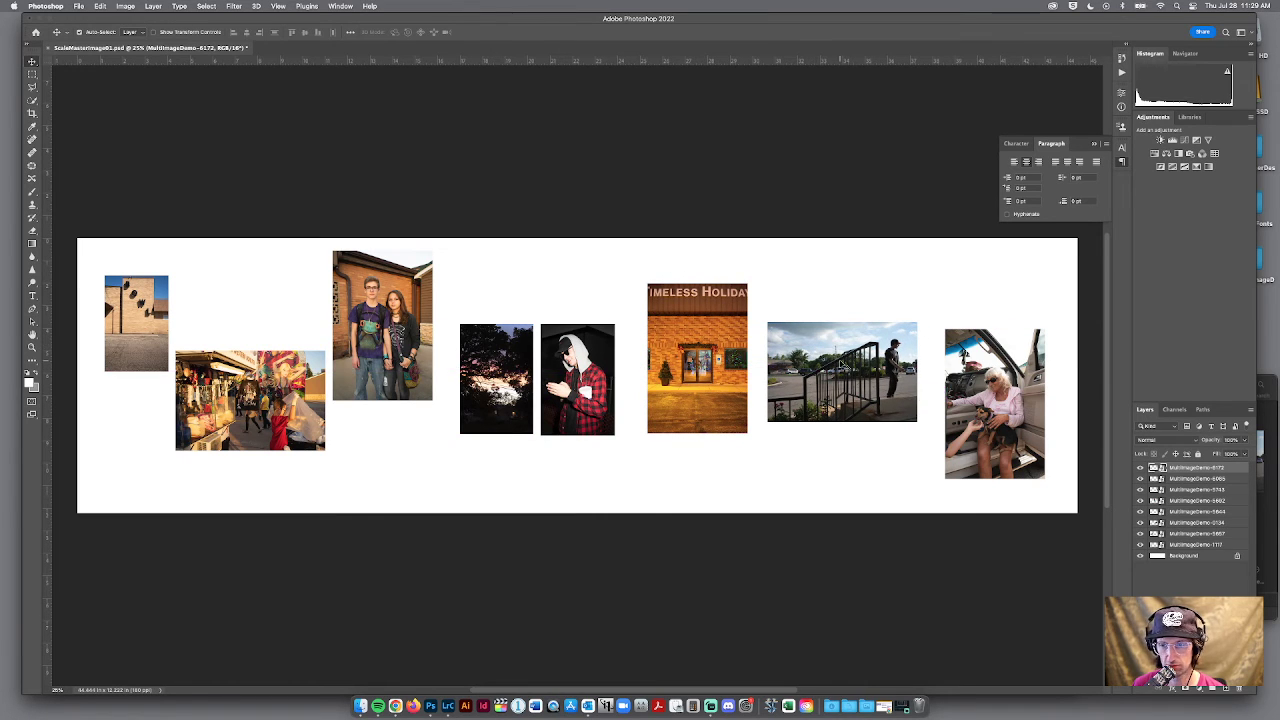
Hide the railing photo's layer, move the woman-in-car photo left beside the storefront photo, and hide its layer as well
left_click(1140, 468)
left_click_drag(994, 404, 849, 365)
left_click(718, 333)
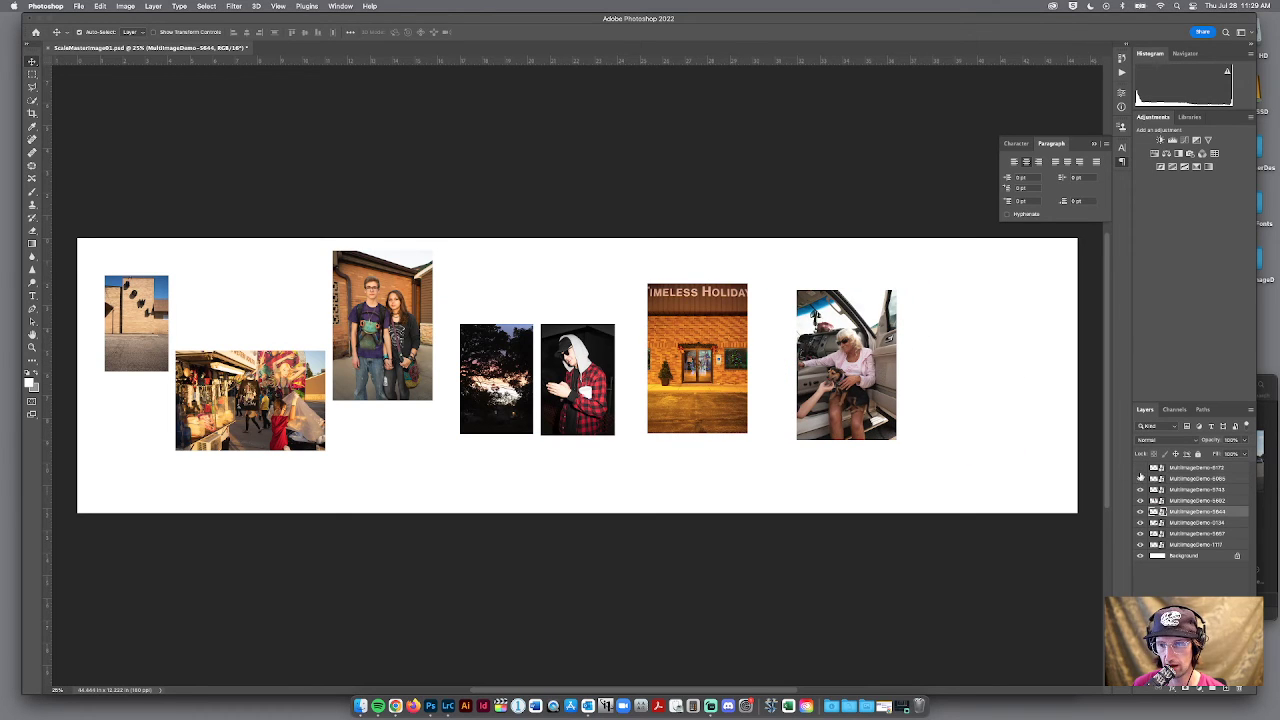
left_click(1140, 478)
Bring the red flower photo MultiImageDemo-8400.jpg from Finder into the document and place it near the canvas's upper right corner
left_click(1268, 420)
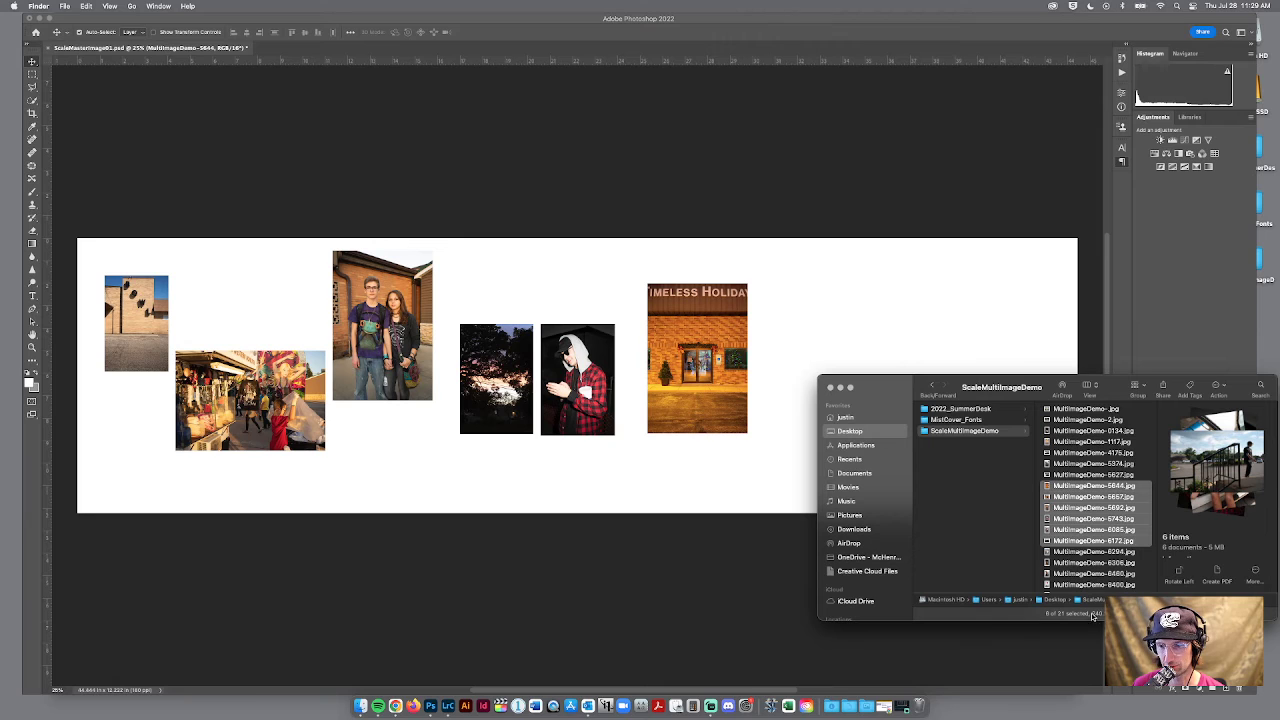
scroll(1085, 560, "down", 3)
left_click(1082, 555)
left_click_drag(1050, 558, 837, 337)
left_click_drag(586, 316, 1000, 264)
key("Return")
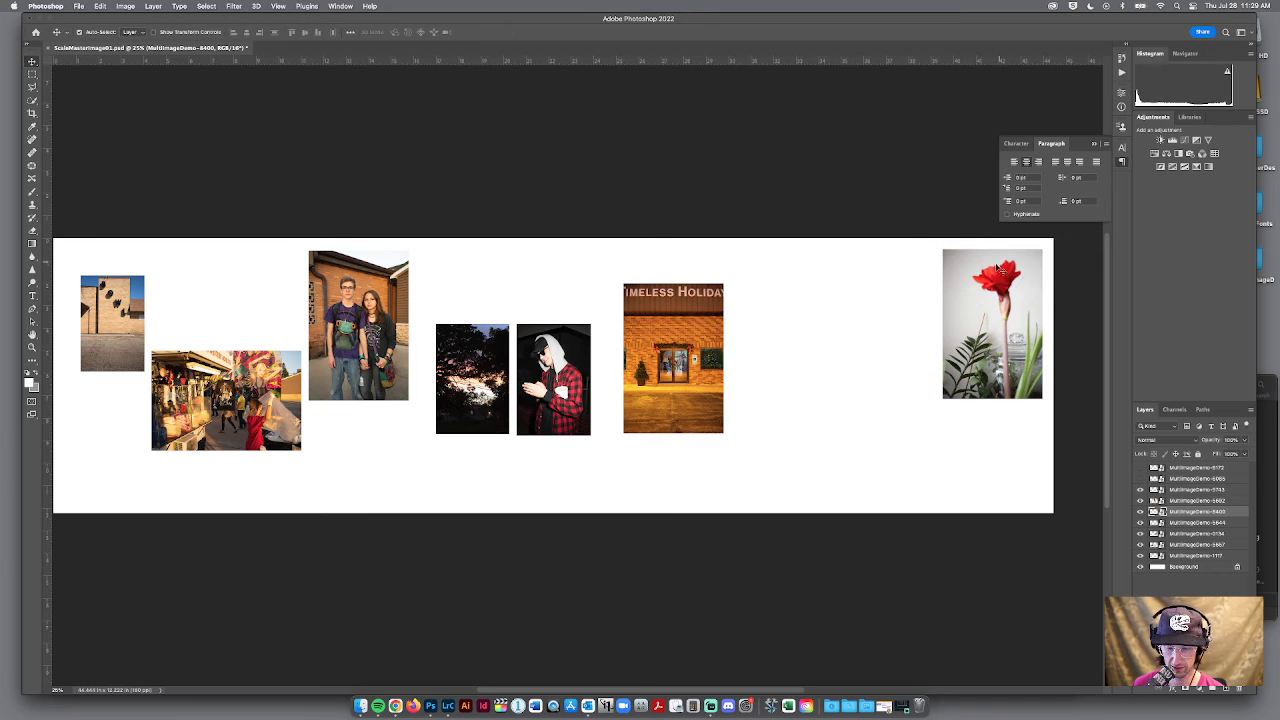
Save the photo layout document
left_click_drag(450, 408, 483, 406)
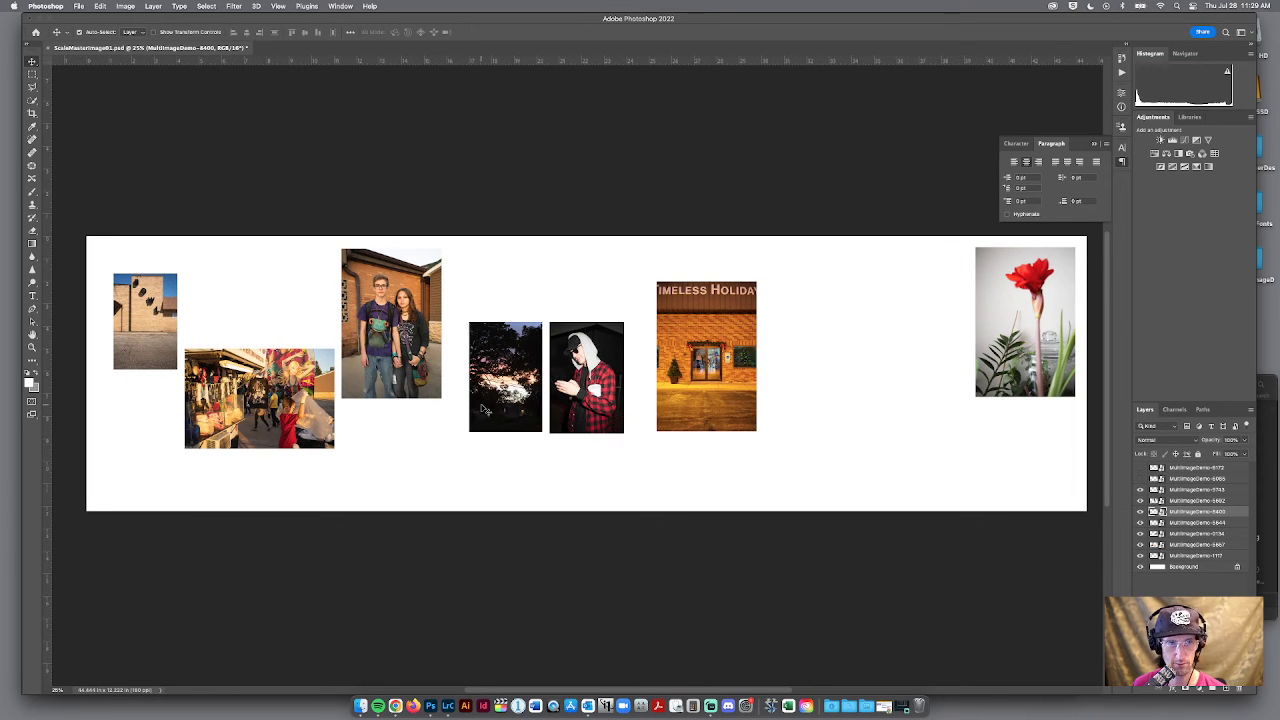
key("super+s")
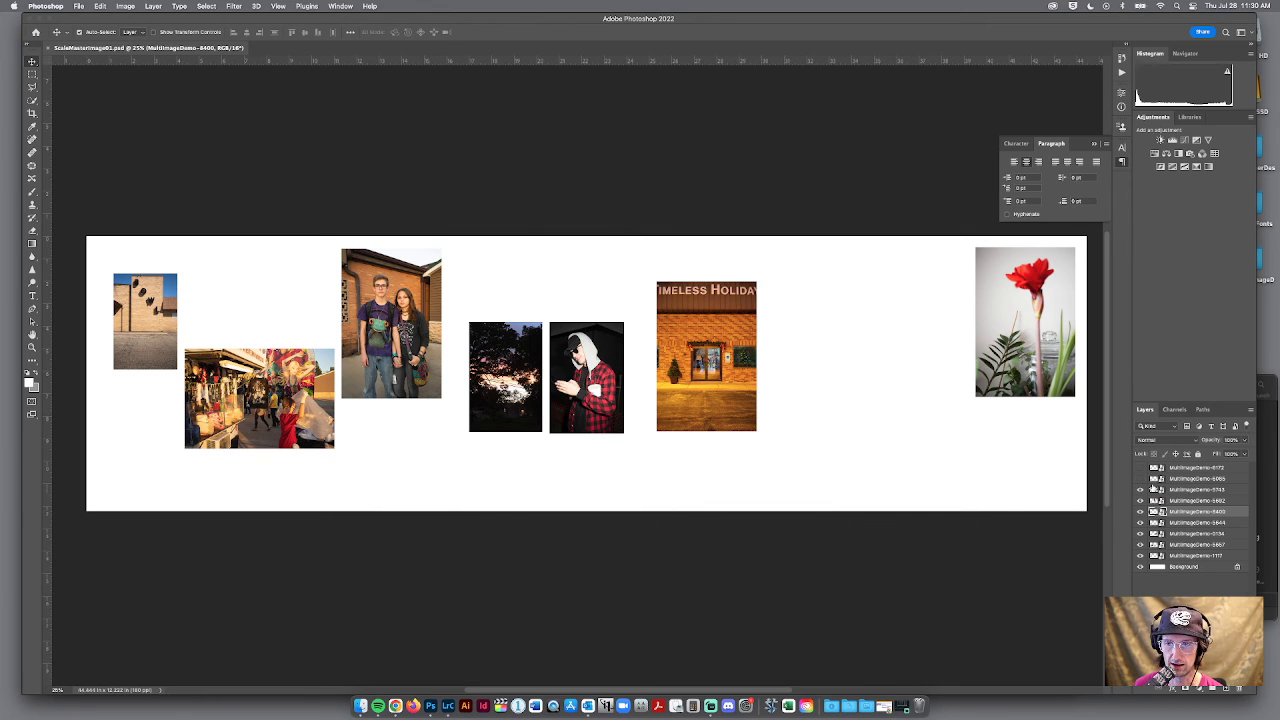
left_click(710, 708)
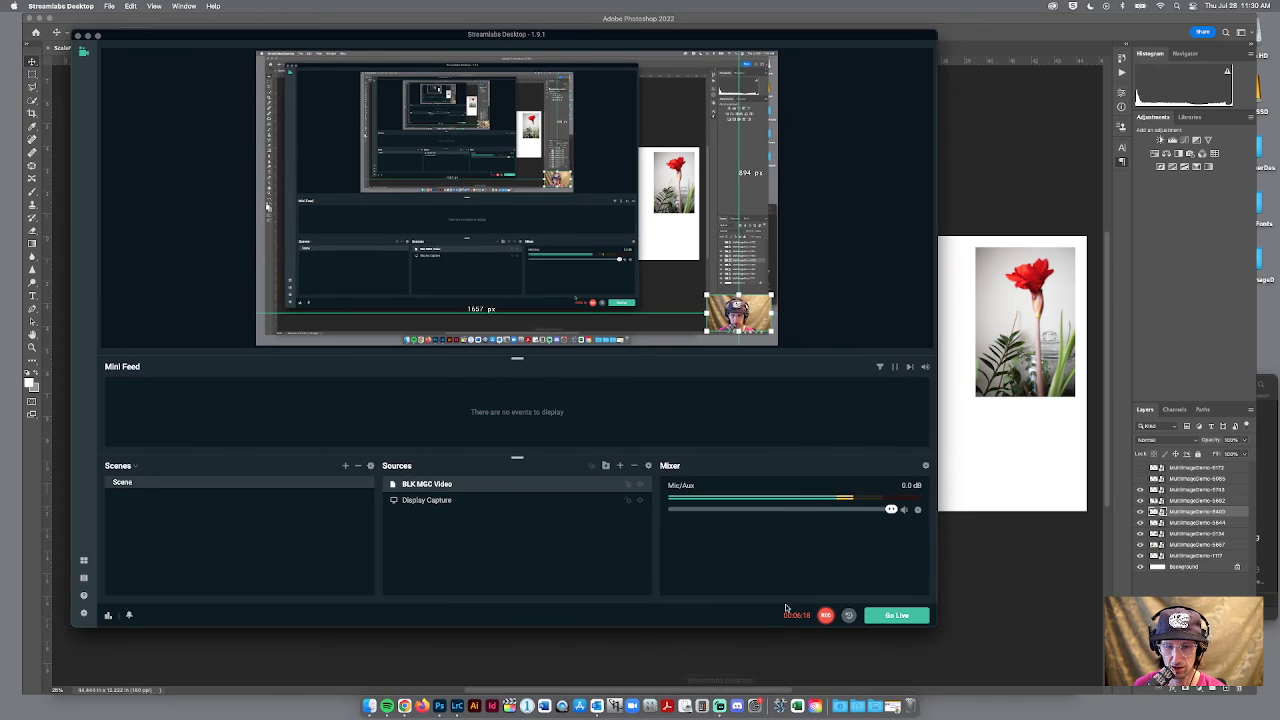